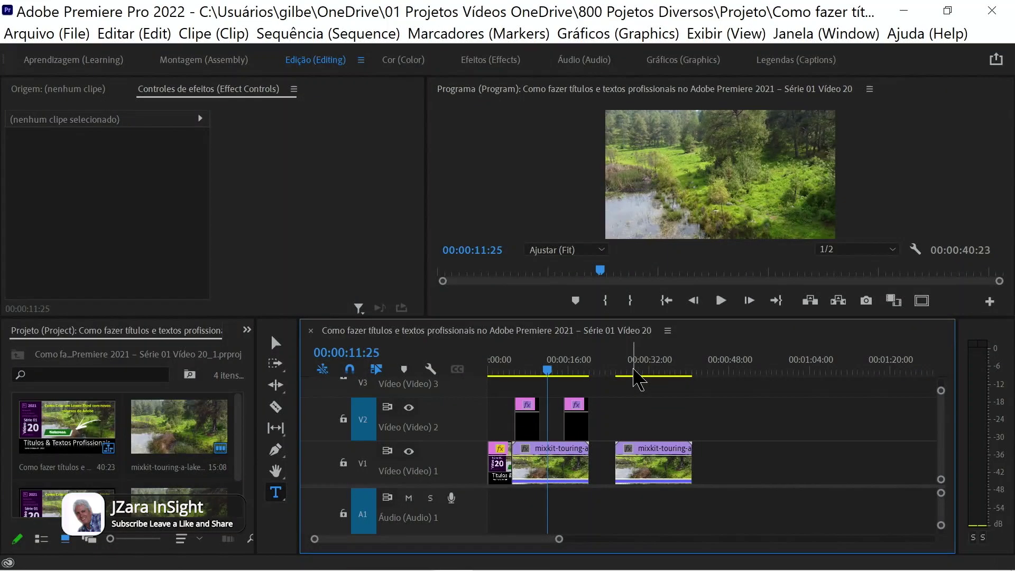
# - Put the playhead at 00:00:27:17 on the second lake clip and switch to the Graphics workspace
pyautogui.click(632, 369)
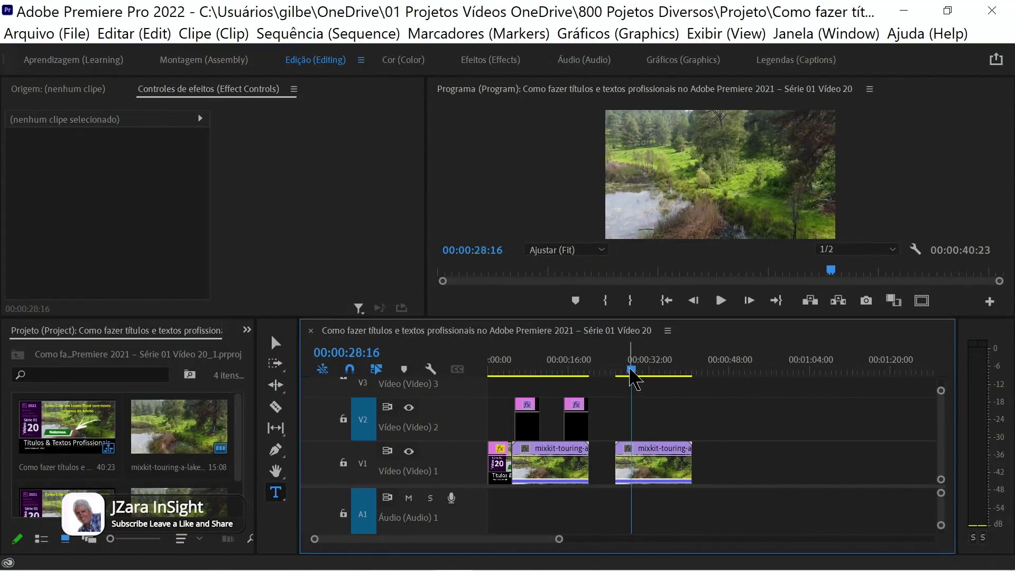
pyautogui.click(617, 370)
pyautogui.moveTo(619, 371); pyautogui.dragTo(629, 371)
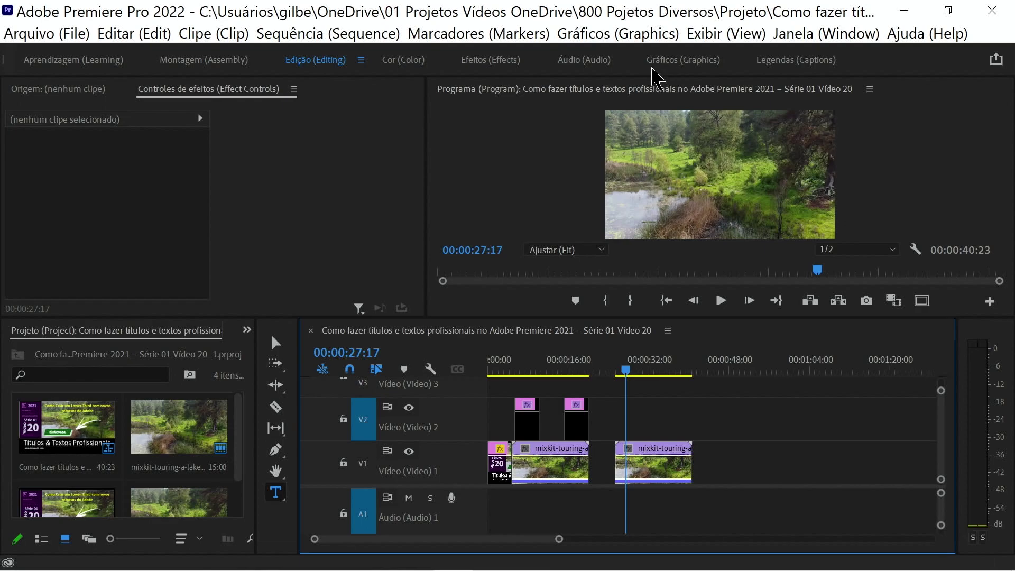
pyautogui.click(661, 59)
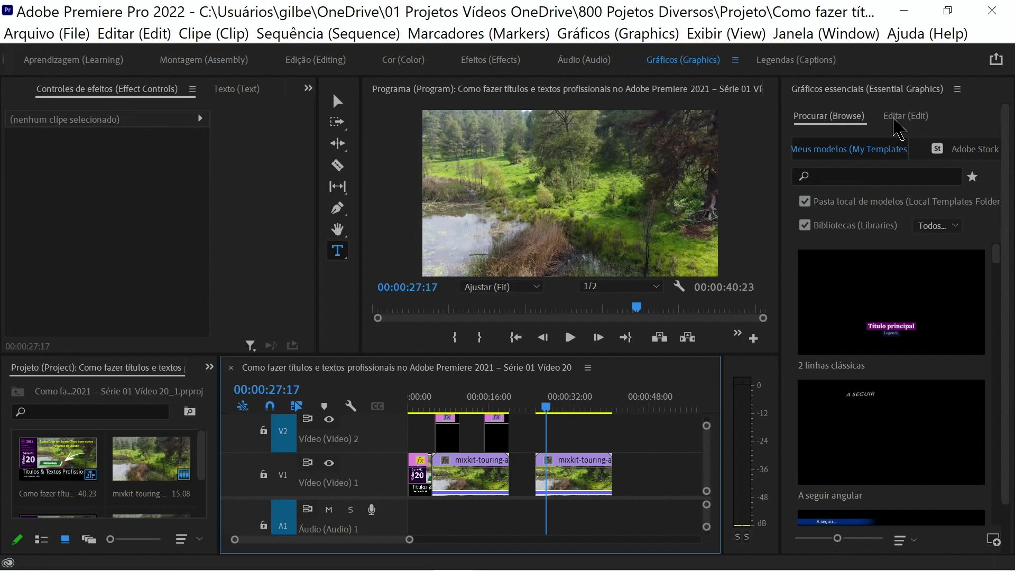
# - Draw a grey rectangle across the middle of the lake clip with the Rectangle Tool
pyautogui.click(893, 121)
pyautogui.click(342, 211)
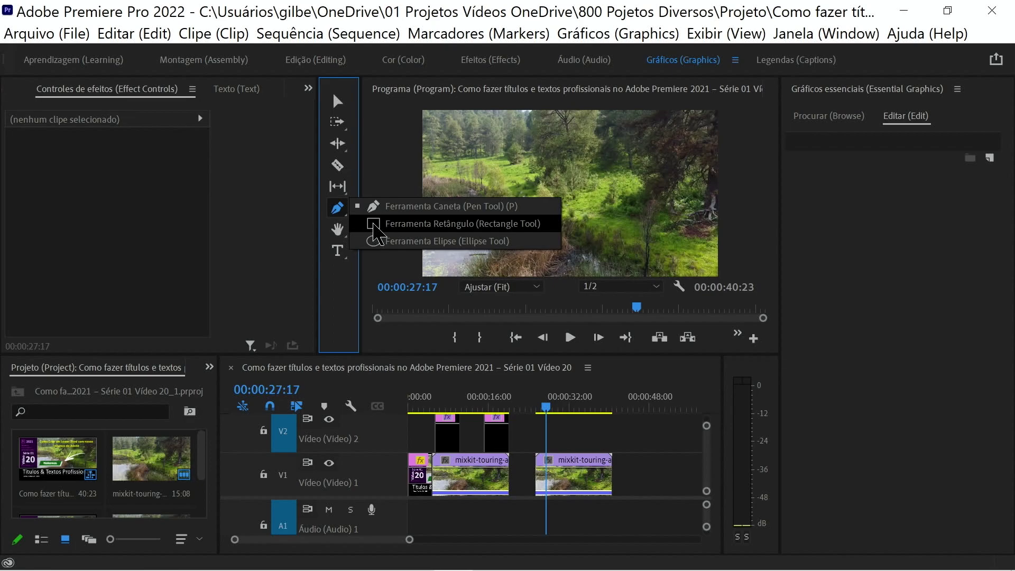
pyautogui.click(375, 223)
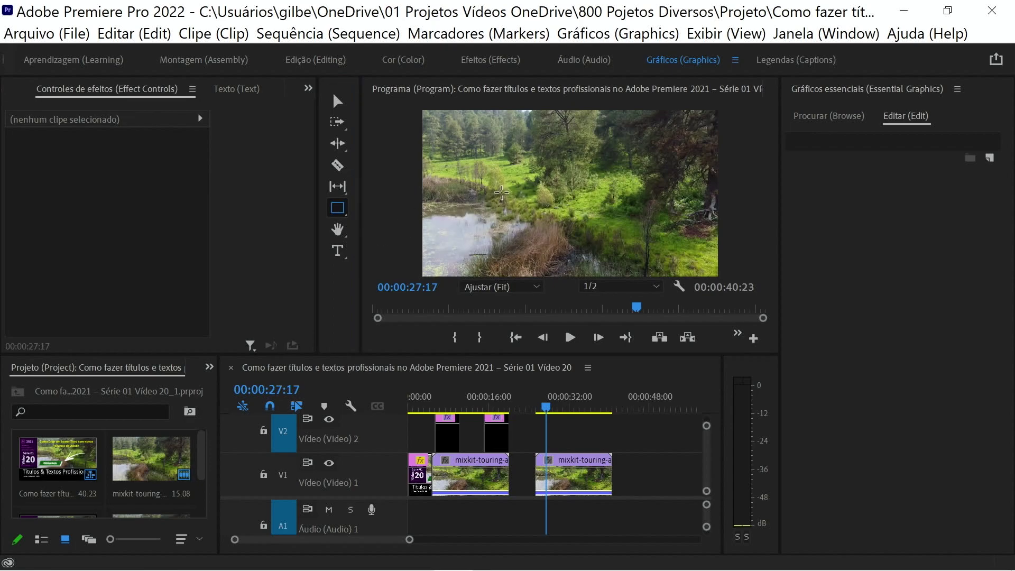
pyautogui.click(503, 185)
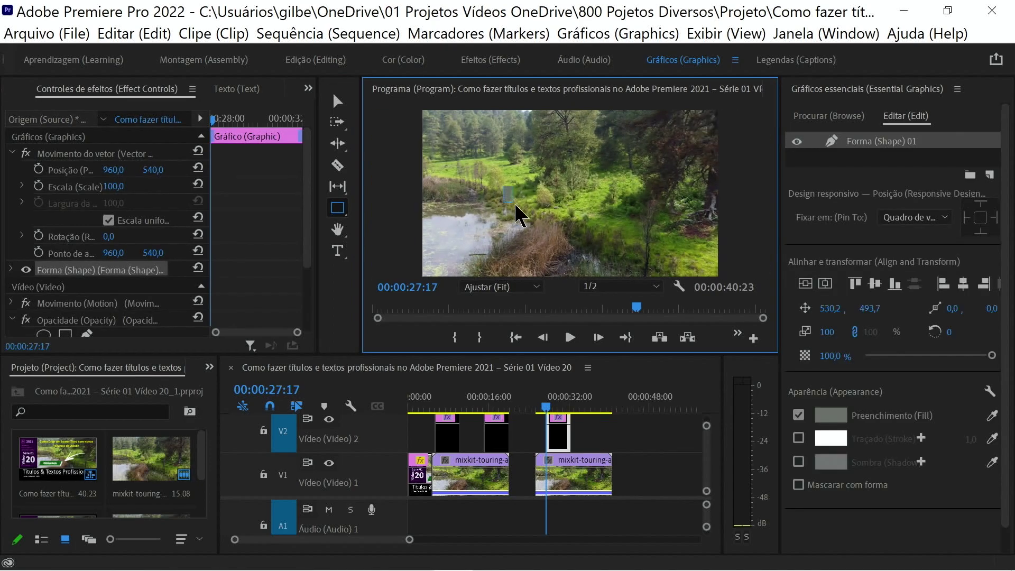
pyautogui.moveTo(568, 210); pyautogui.dragTo(614, 215)
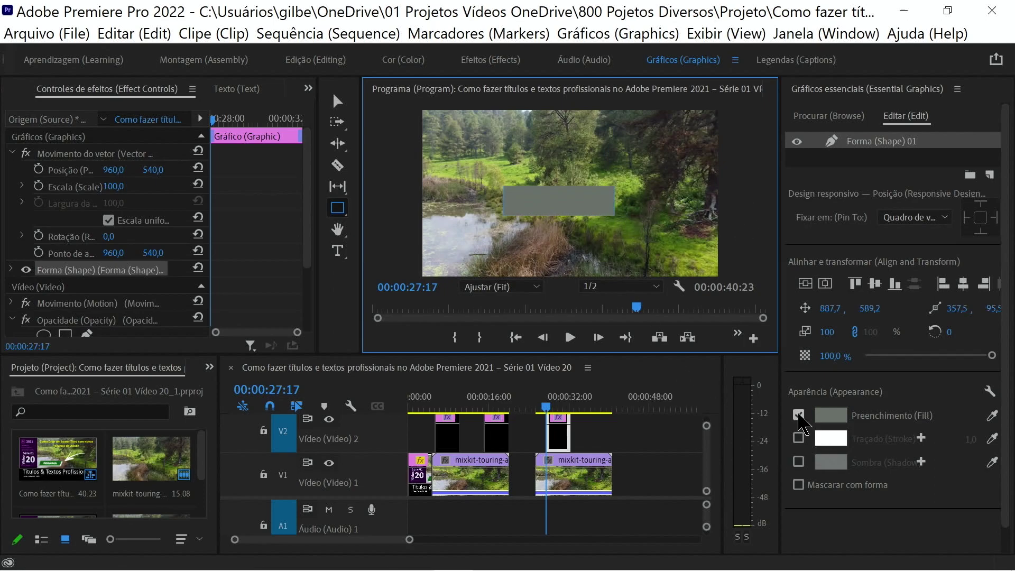
# - Save the project, set the rectangle's fill to dark green 0E6920 and enable its drop shadow
pyautogui.hotkey('ctrl', 's')
pyautogui.click(830, 420)
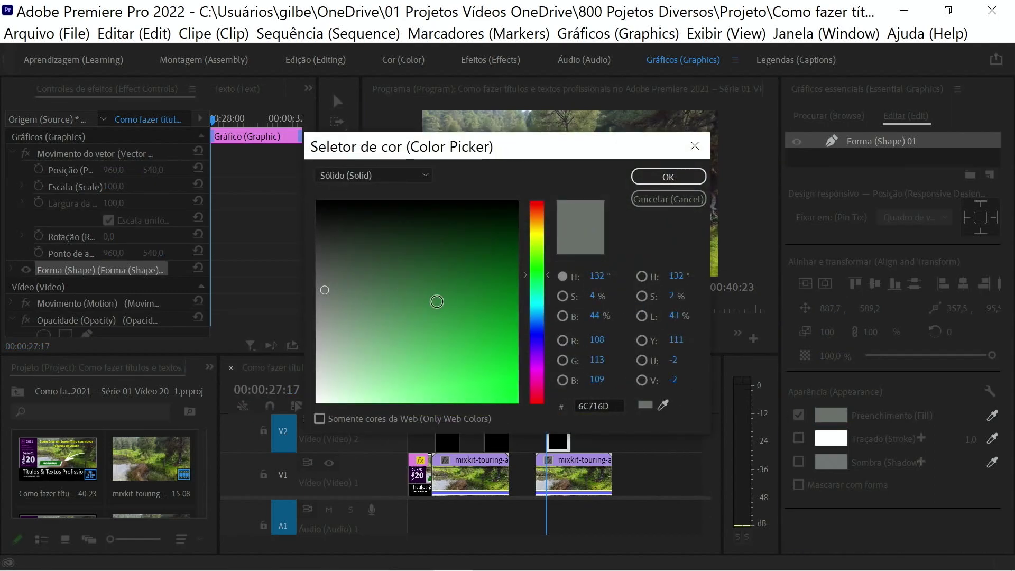
pyautogui.click(493, 277)
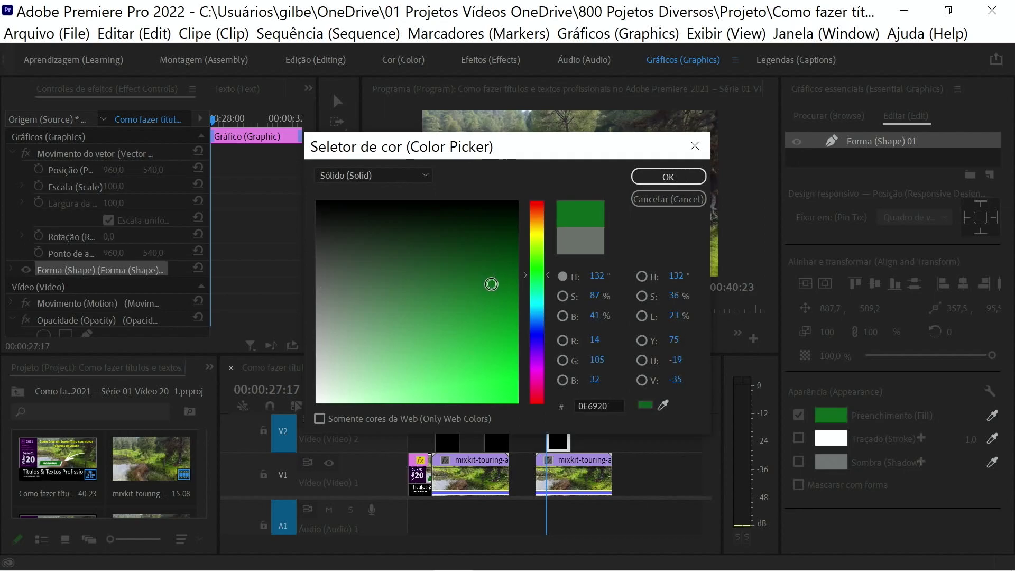
pyautogui.click(642, 179)
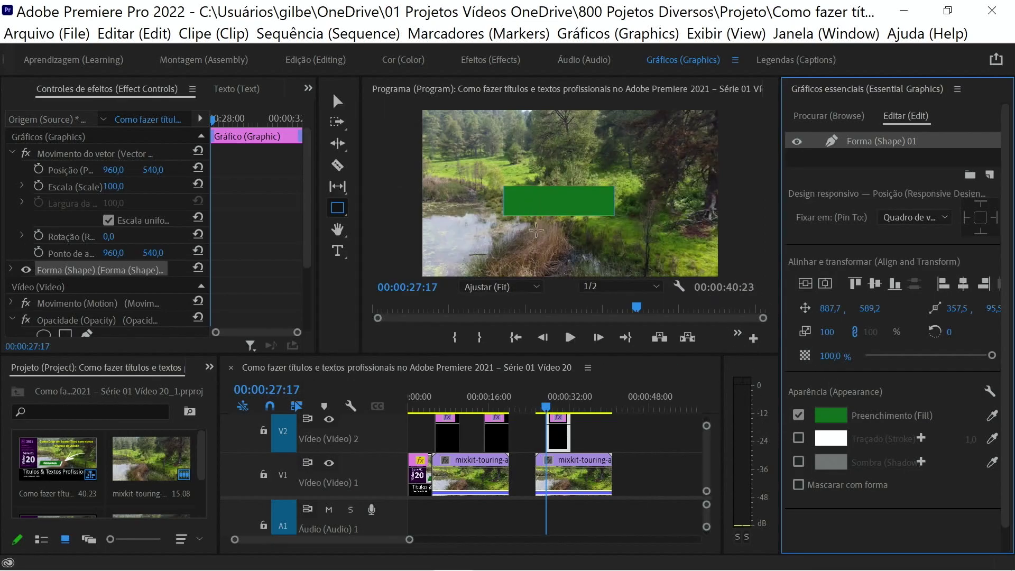
pyautogui.click(799, 461)
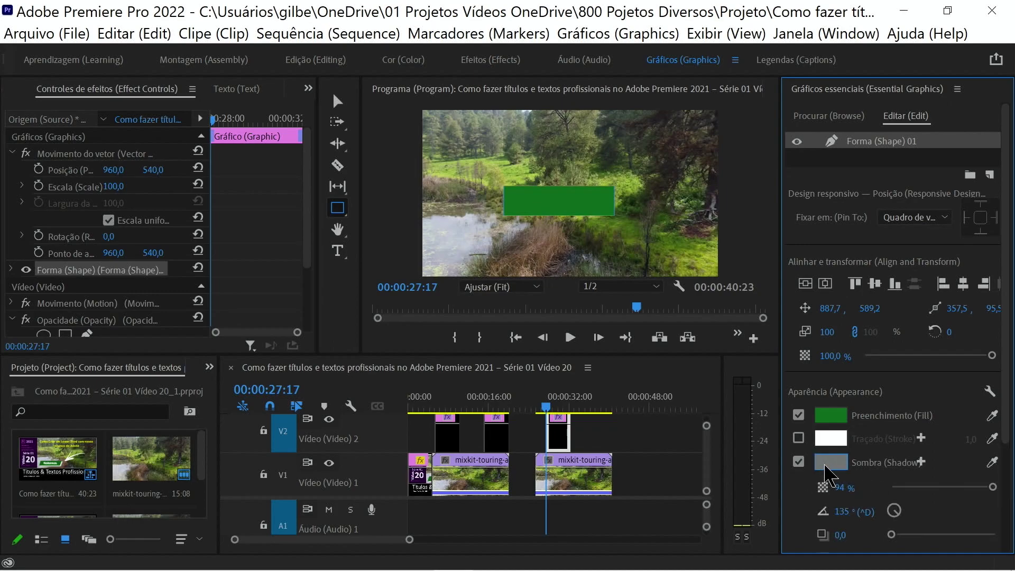
# - Increase the rectangle's shadow distance to 34.8 so it shows below the shape
pyautogui.scroll(-3, 830, 476)
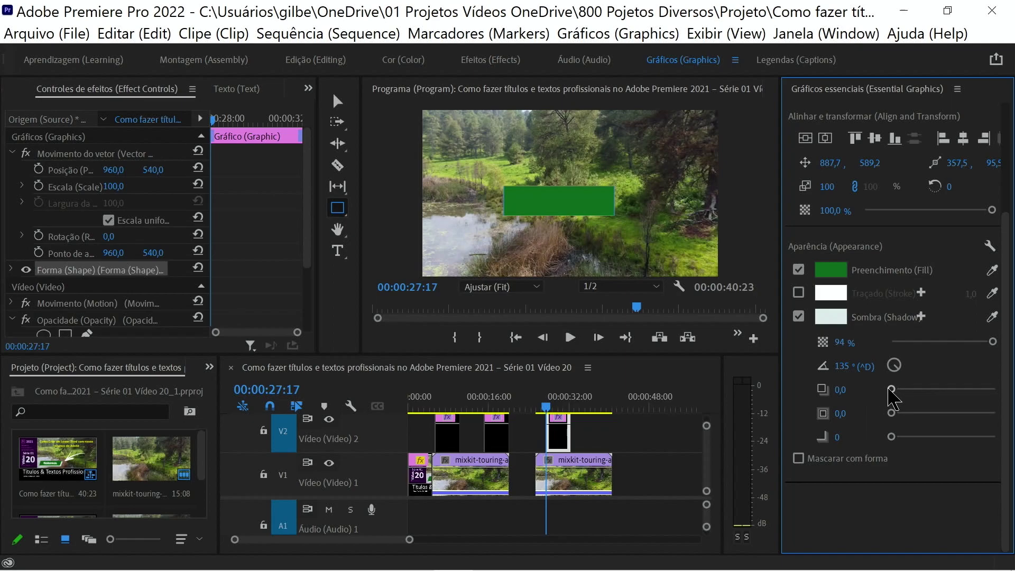
pyautogui.moveTo(891, 387)
pyautogui.mouseDown()
pyautogui.moveTo(963, 385)
pyautogui.moveTo(913, 386)
pyautogui.moveTo(913, 397)
pyautogui.mouseUp()
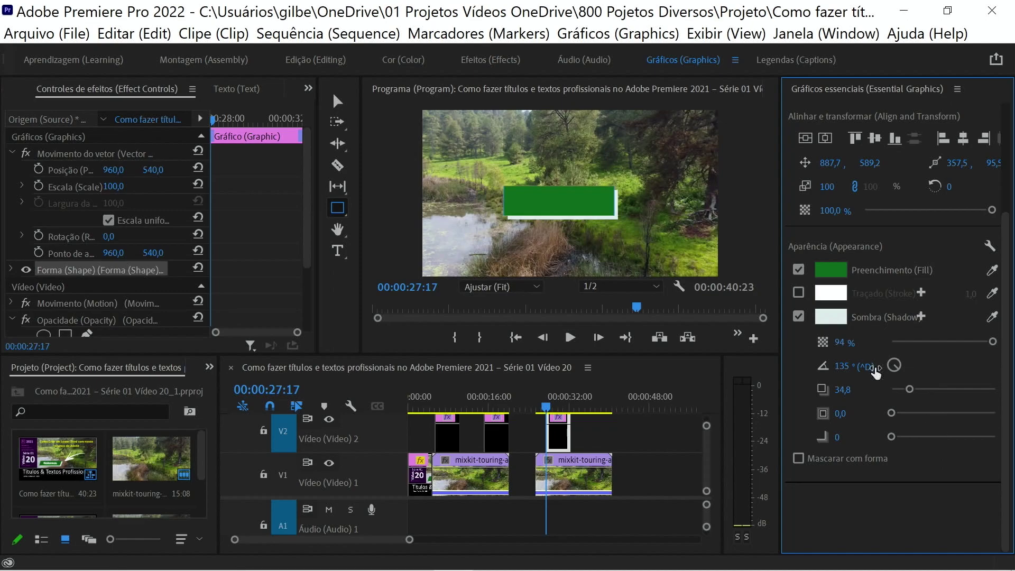
# - With the Pen tool, shift the rectangle's top-right corner right to form a slanted parallelogram
pyautogui.click(348, 216)
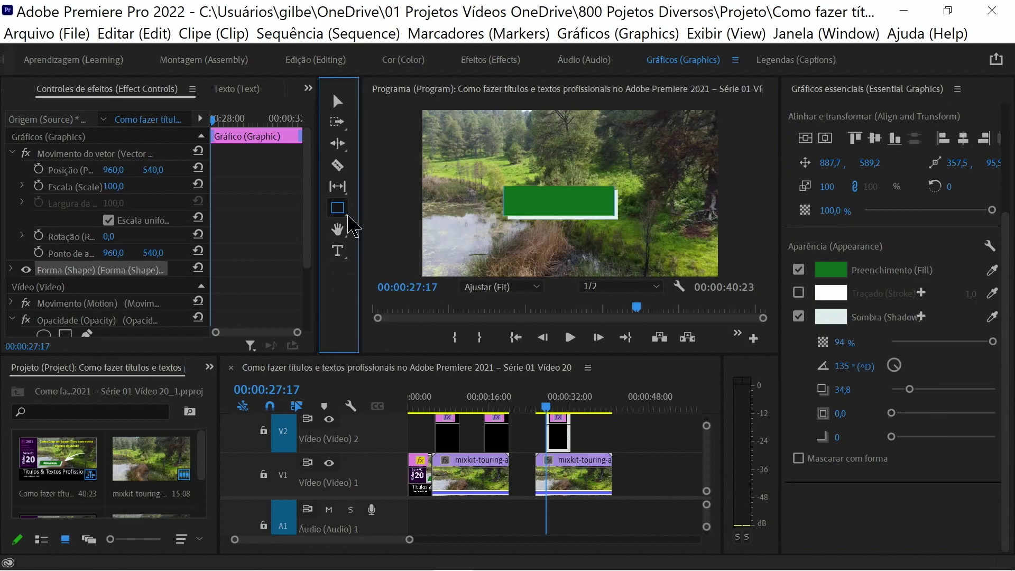
pyautogui.click(347, 217)
pyautogui.click(372, 202)
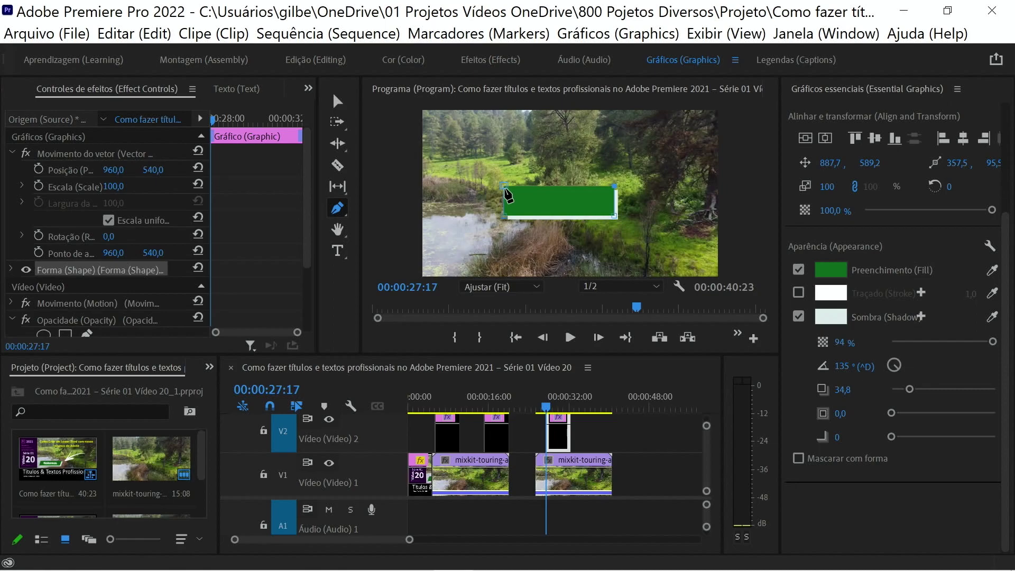
pyautogui.click(505, 187)
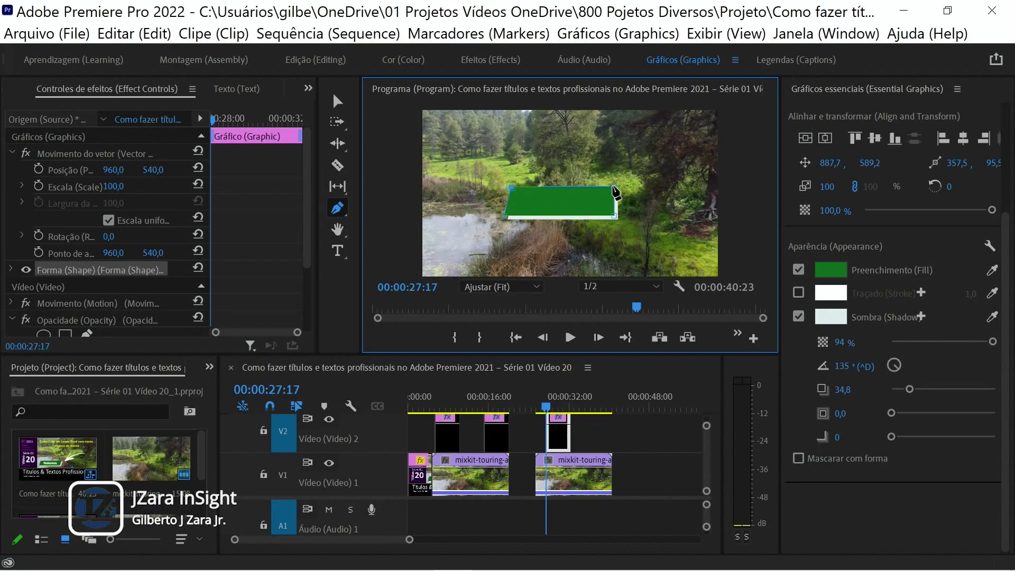
pyautogui.moveTo(614, 186); pyautogui.dragTo(624, 188)
# - Type the title 'Natureza' on the green banner and centre it horizontally and vertically
pyautogui.click(338, 251)
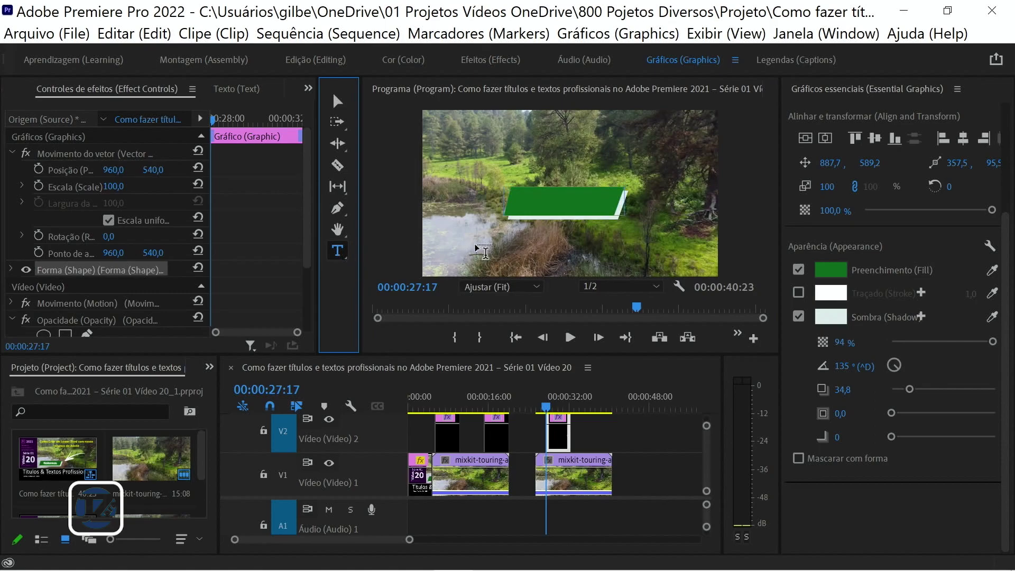
pyautogui.click(544, 199)
pyautogui.write('Nature')
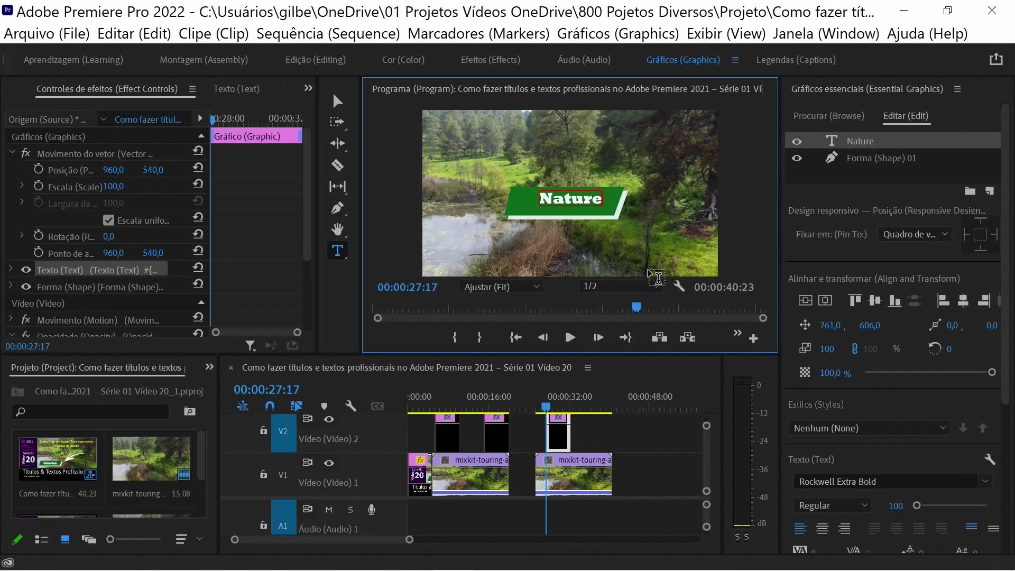
pyautogui.write('za')
pyautogui.click(824, 301)
pyautogui.click(806, 299)
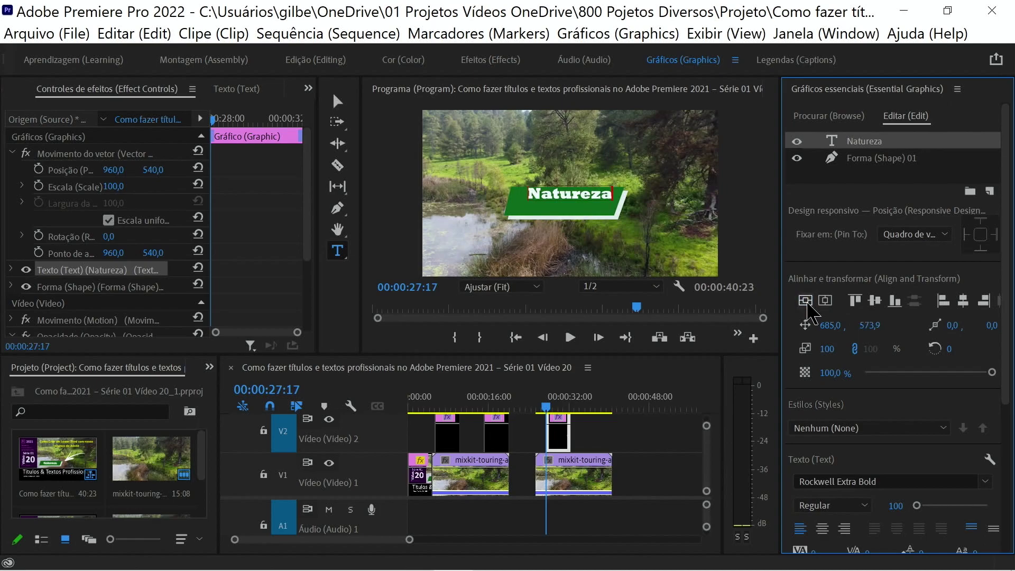
# - Centre the banner shape layer horizontally and vertically in the frame
pyautogui.click(872, 162)
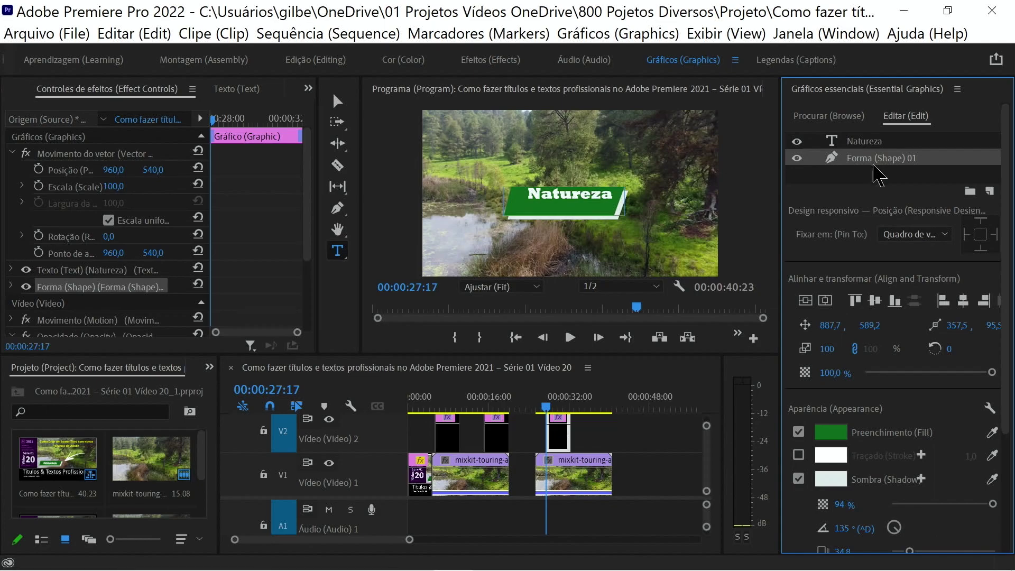
pyautogui.click(804, 299)
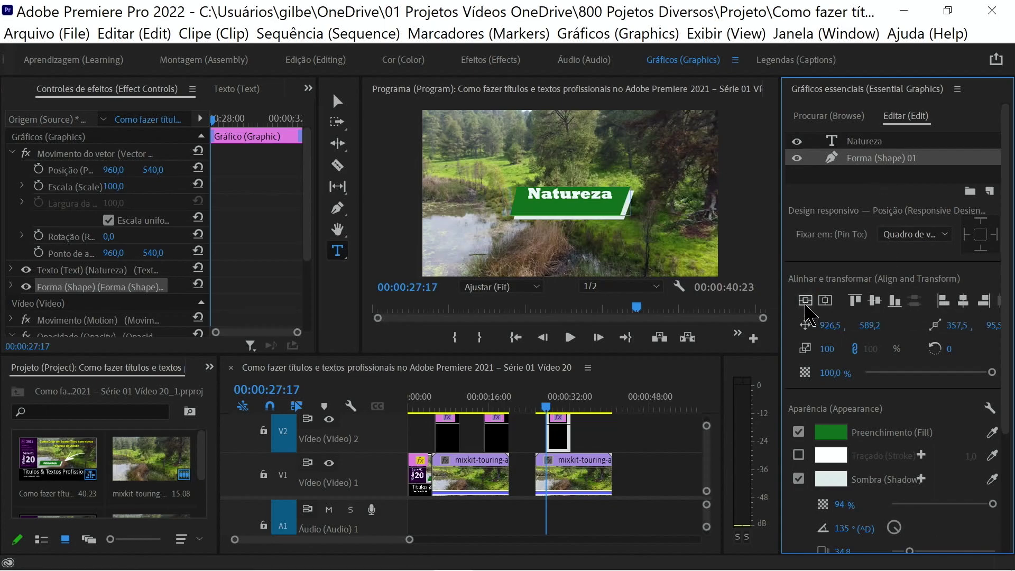
pyautogui.click(805, 302)
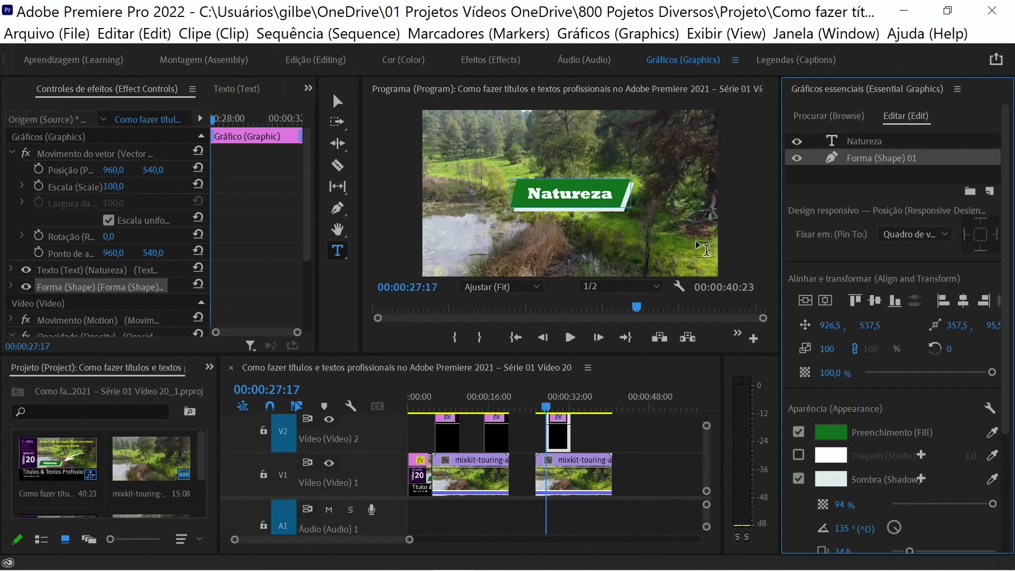
# - Select the Natureza text layer and push its drop shadow distance out to 39,4
pyautogui.click(866, 148)
pyautogui.scroll(-5, 806, 486)
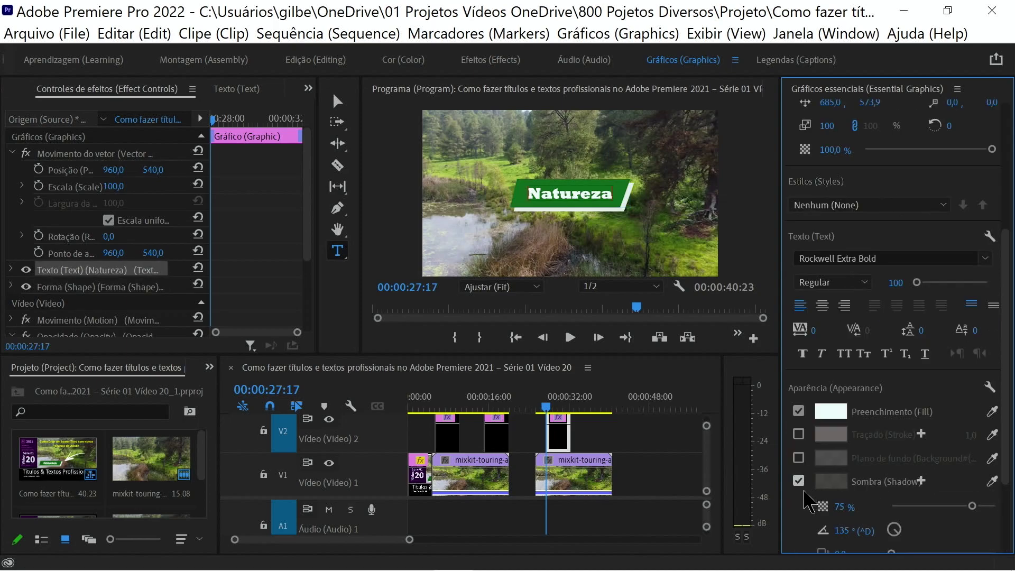
pyautogui.moveTo(1007, 433); pyautogui.dragTo(1012, 499)
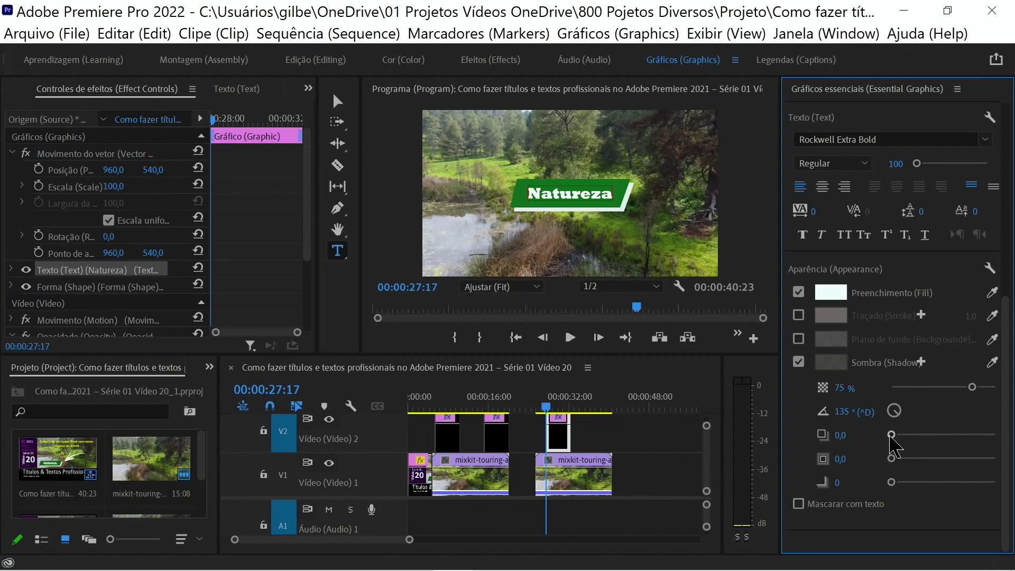
pyautogui.moveTo(891, 435)
pyautogui.mouseDown()
pyautogui.moveTo(905, 435)
pyautogui.moveTo(911, 450)
pyautogui.mouseUp()
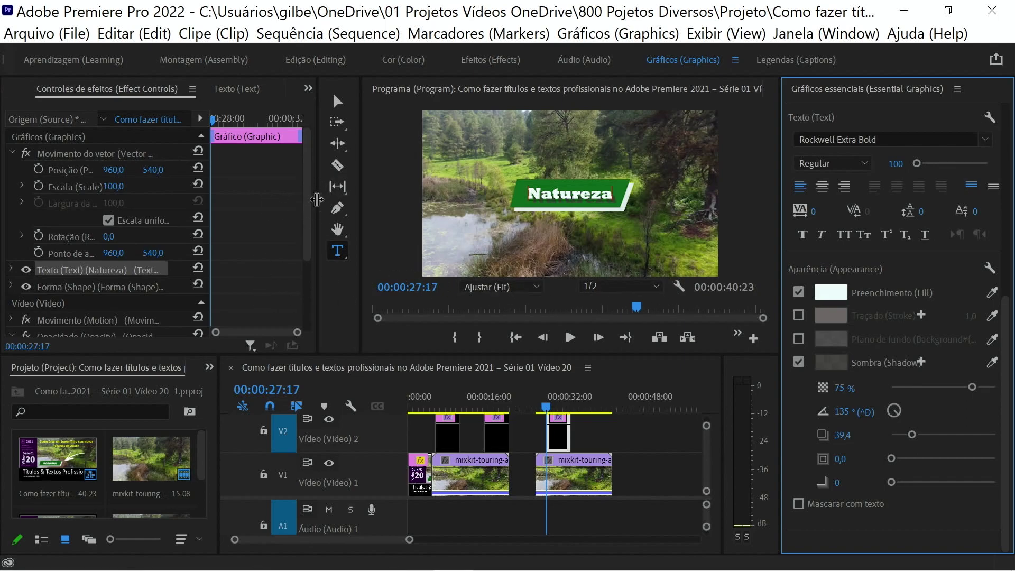
# - Select and expand the Forma shape in Effect Controls to reveal its Transform properties
pyautogui.scroll(-3, 306, 222)
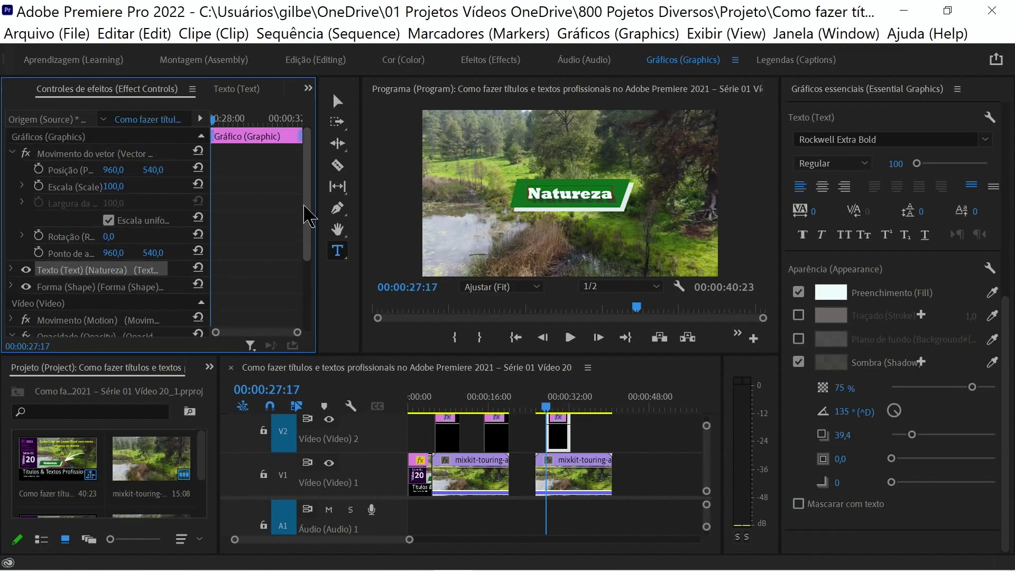
pyautogui.scroll(-2, 302, 243)
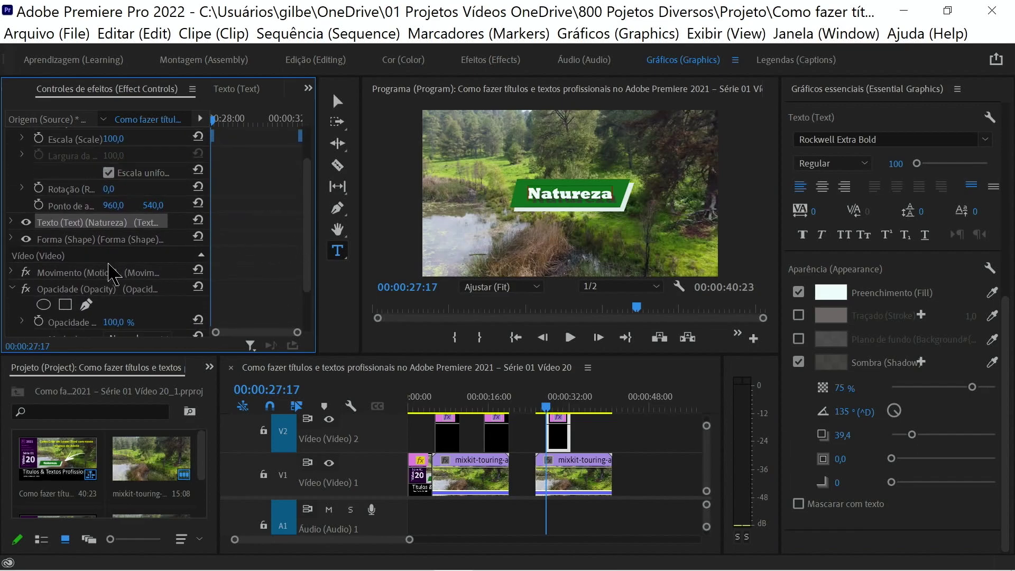
pyautogui.click(37, 242)
pyautogui.click(12, 238)
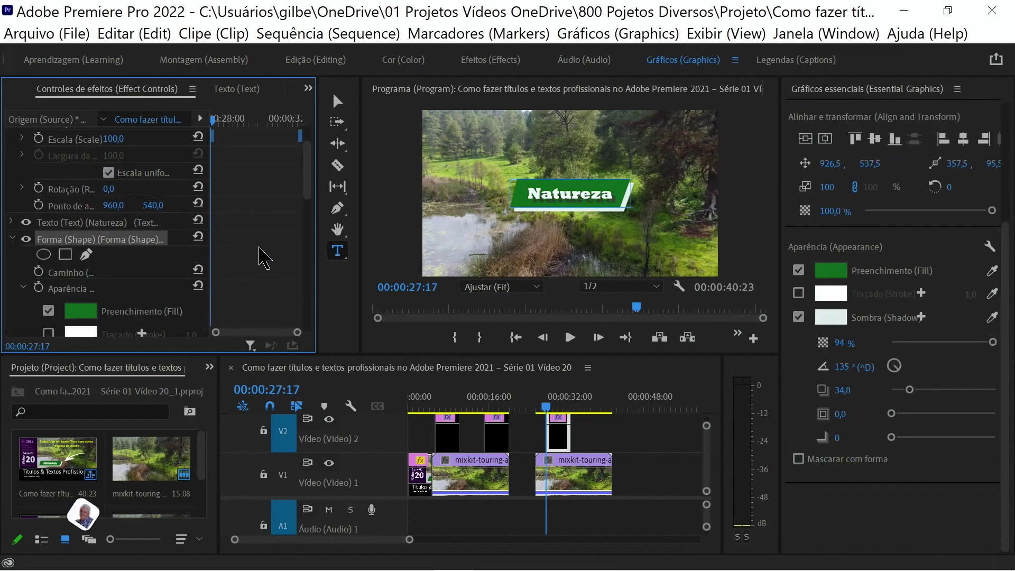
pyautogui.scroll(-5, 307, 217)
pyautogui.scroll(3, 307, 217)
pyautogui.scroll(-5, 211, 253)
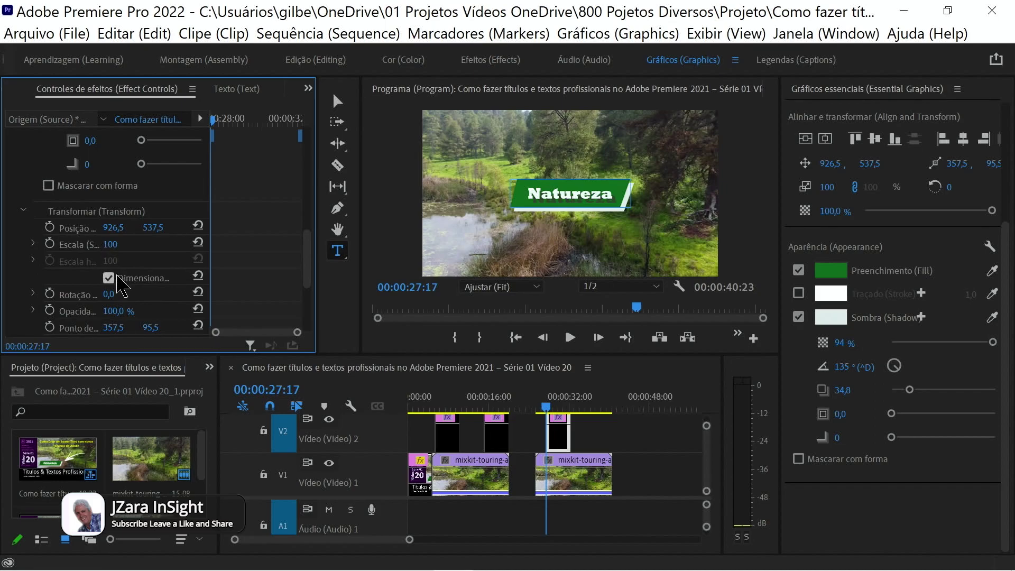
# - Turn off Uniform Scale and set the banner's horizontal scale to 0, hiding the green bar
pyautogui.click(108, 277)
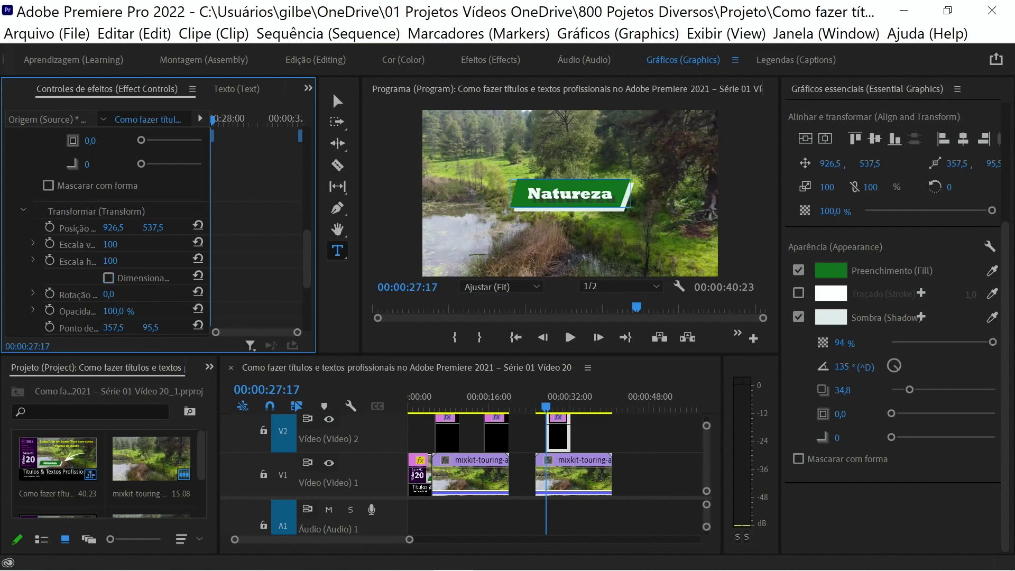
pyautogui.moveTo(108, 261)
pyautogui.mouseDown()
pyautogui.moveTo(74, 261)
pyautogui.moveTo(158, 261)
pyautogui.moveTo(135, 263)
pyautogui.mouseUp()
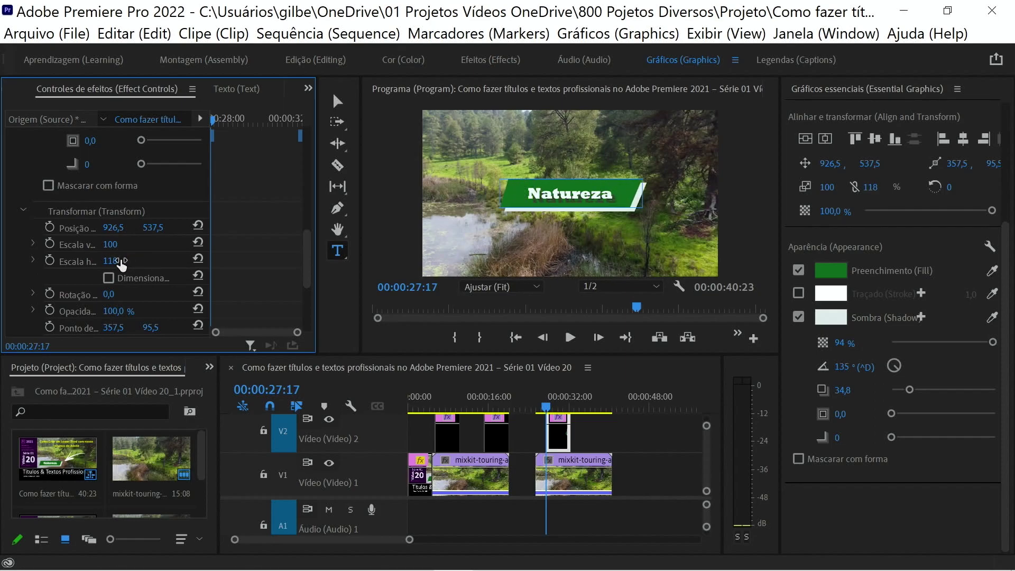
pyautogui.click(111, 261)
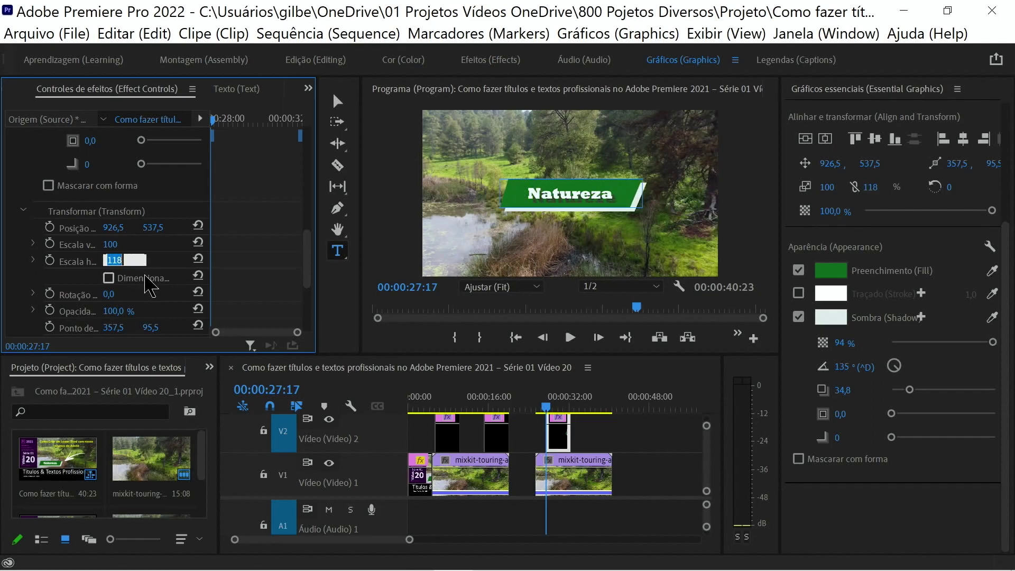
pyautogui.write('100')
pyautogui.press('Return')
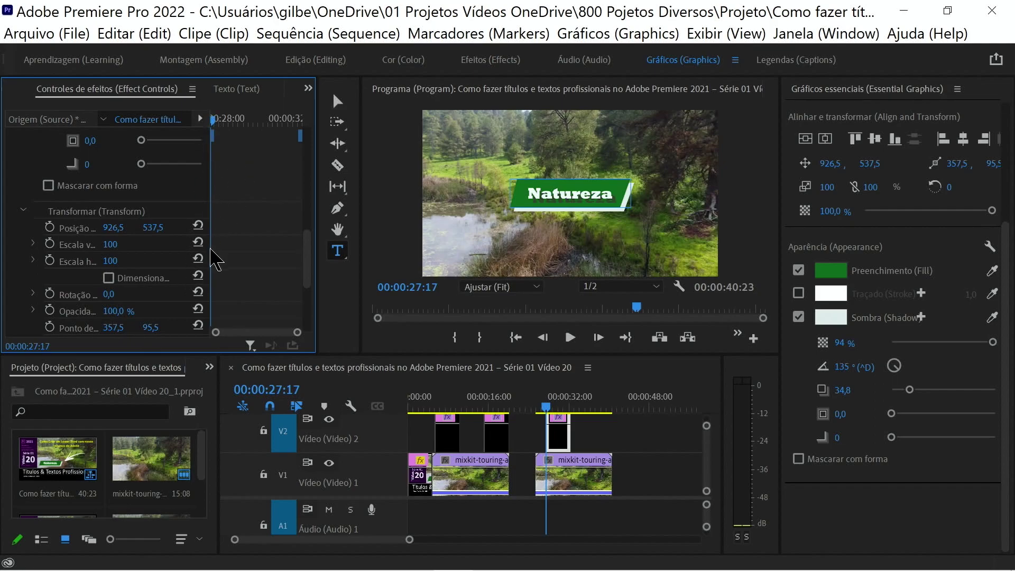
pyautogui.click(109, 260)
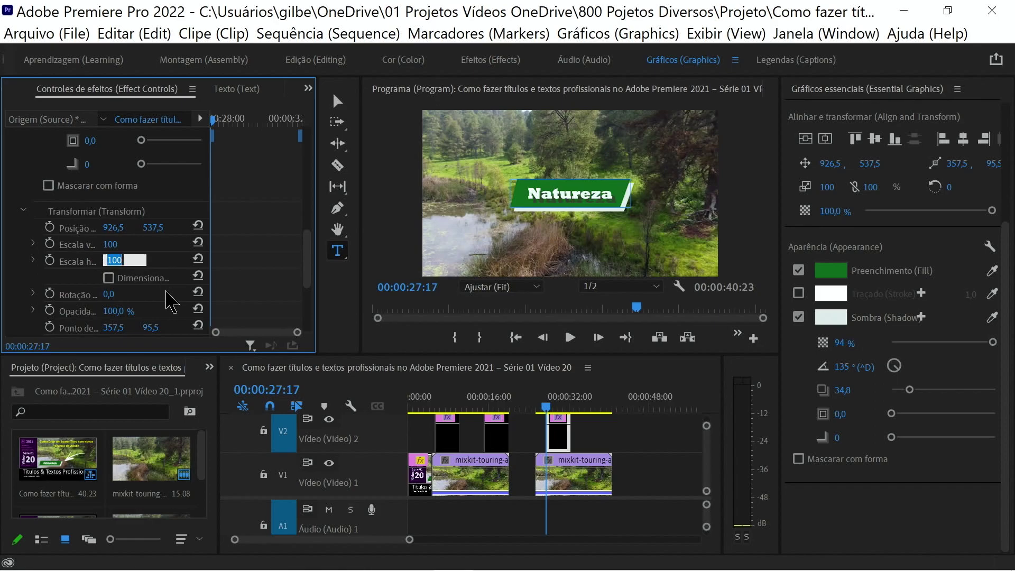
pyautogui.write('0')
pyautogui.press('Return')
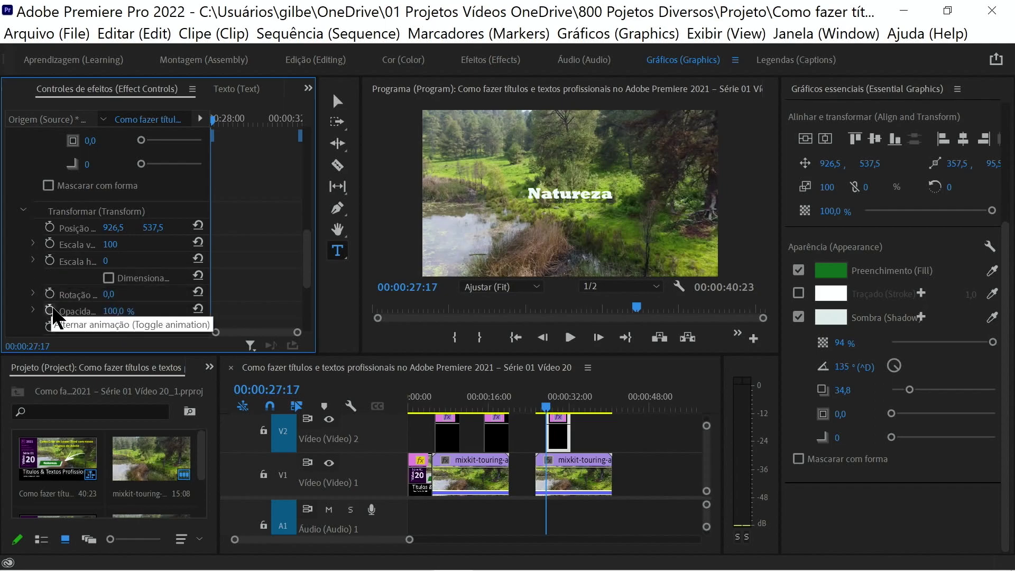
# - Keyframe the banner's horizontal scale at 0, then at 100 by 00:00:28:02, and move the playhead near the clip end
pyautogui.click(49, 261)
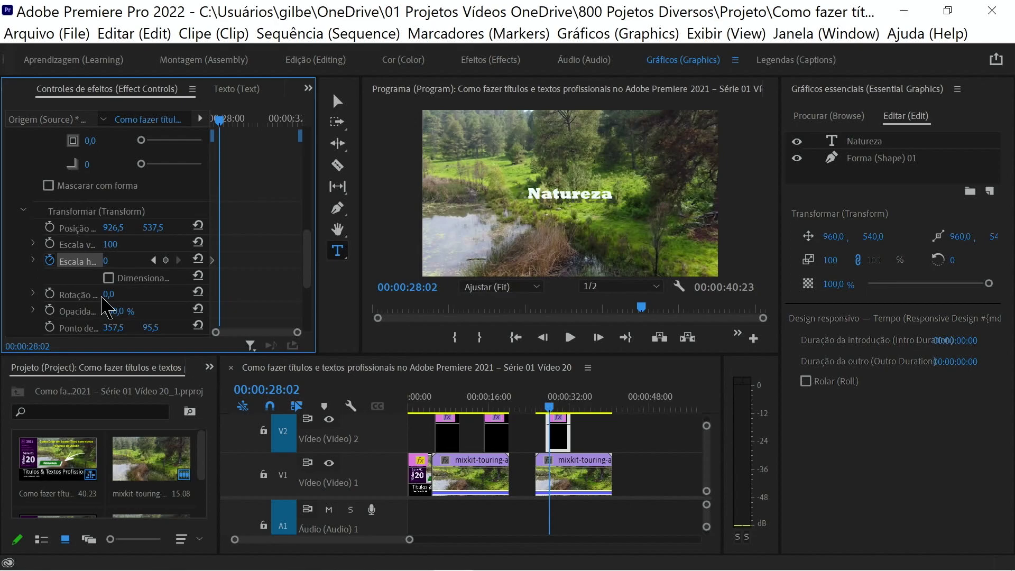
pyautogui.click(105, 261)
pyautogui.write('100')
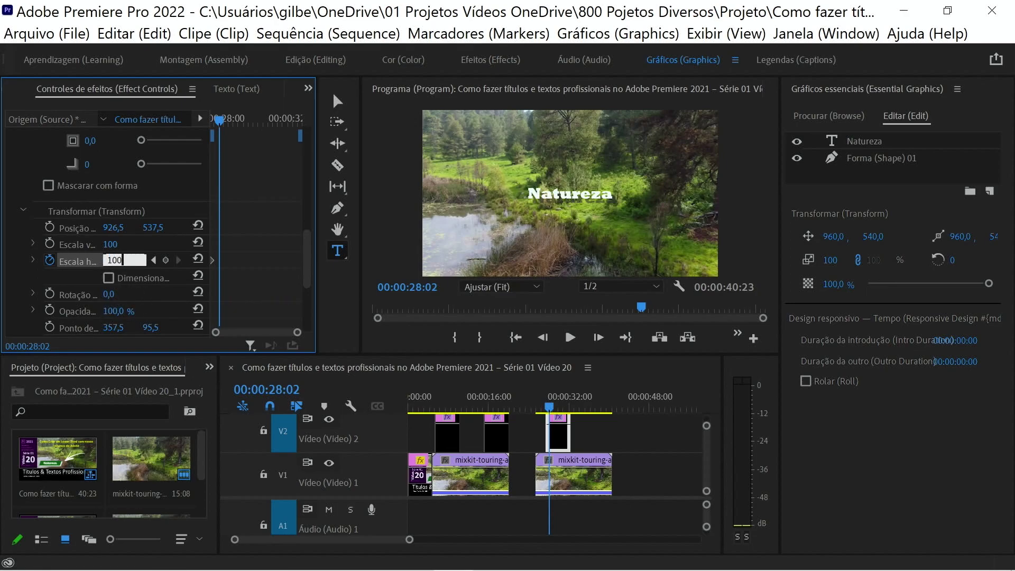
pyautogui.press('Return')
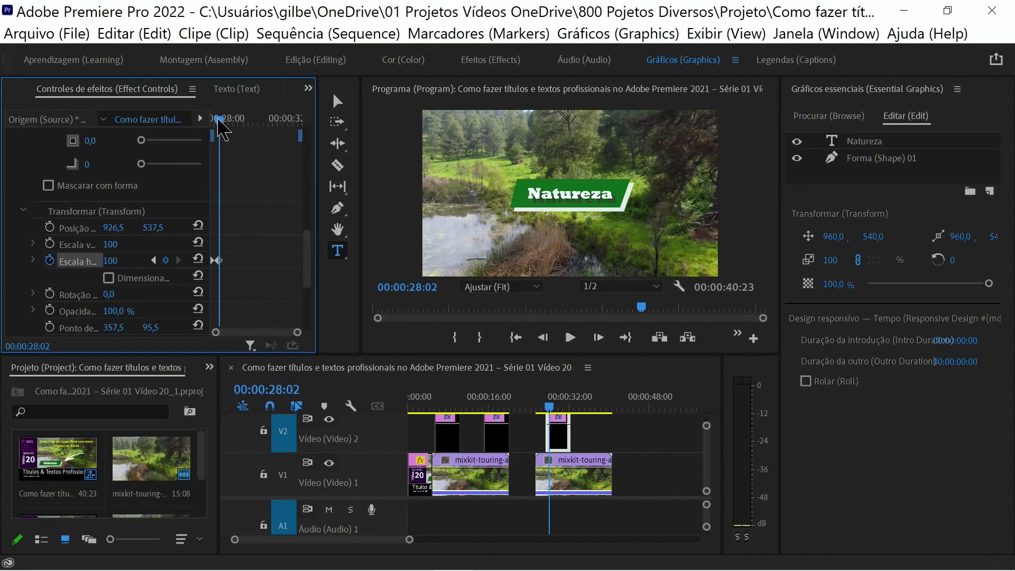
pyautogui.moveTo(217, 118); pyautogui.dragTo(305, 133)
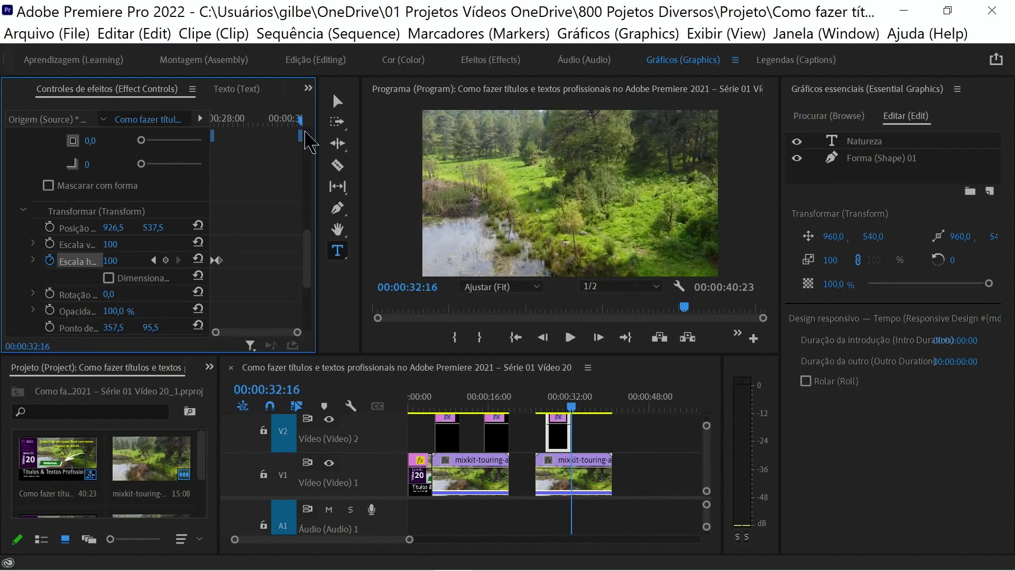
# - Keyframe the banner's Scale Width at full width at 00:00:32:00 and 0 at 00:00:32:15
pyautogui.press('Left')
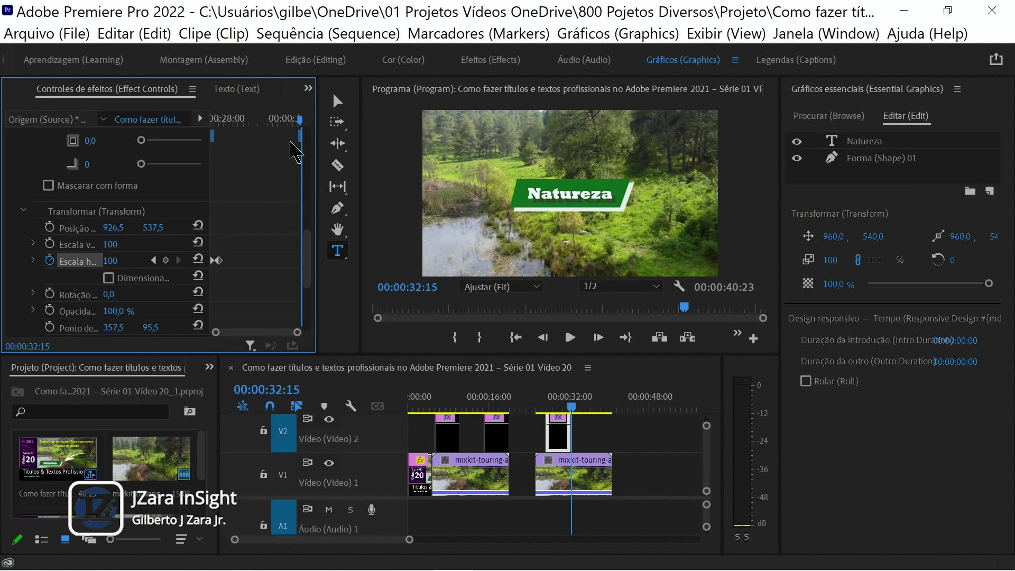
pyautogui.hotkey('shift', 'Left')
pyautogui.hotkey('shift', 'Left')
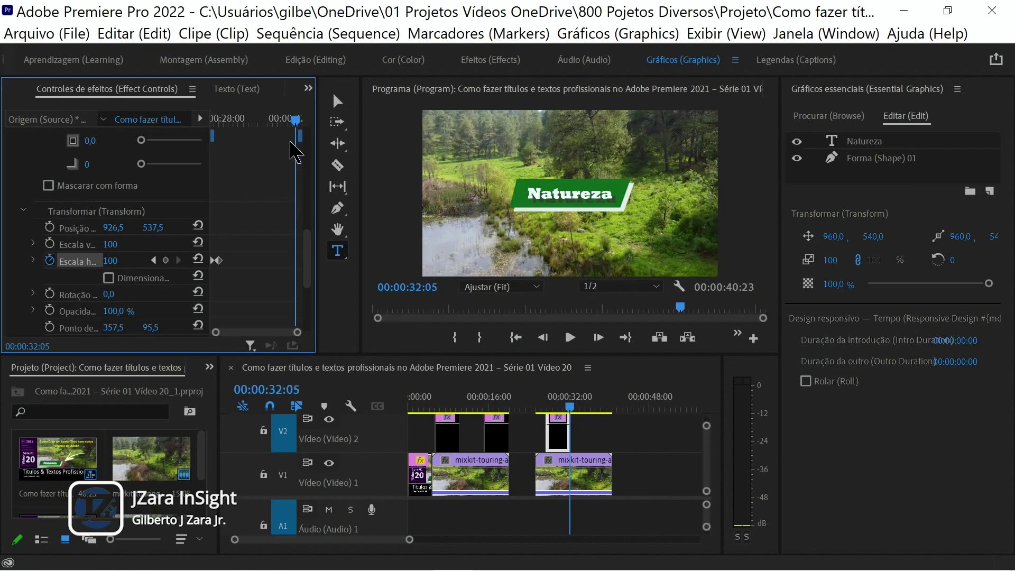
pyautogui.hotkey('shift', 'Left')
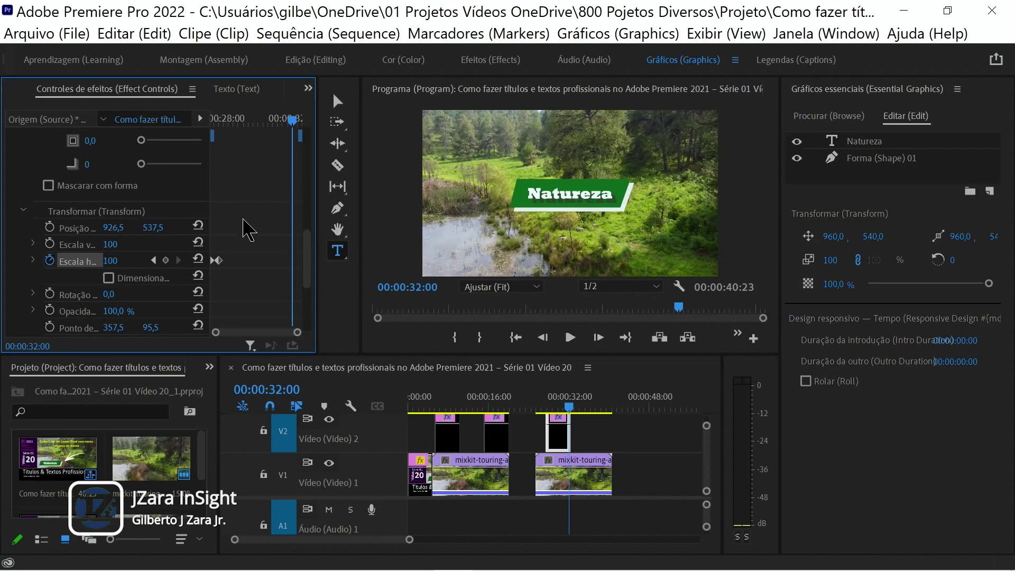
pyautogui.click(165, 260)
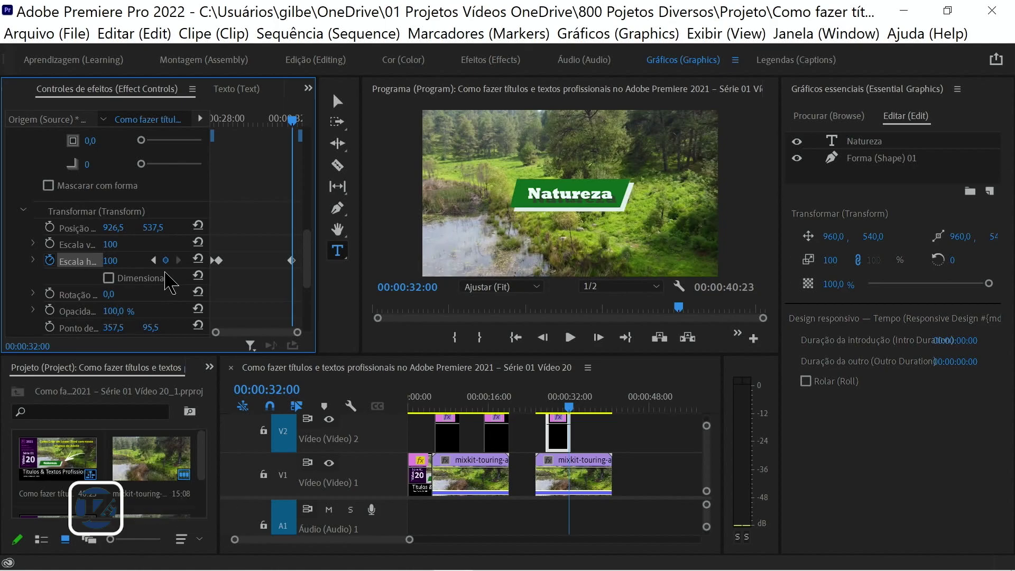
pyautogui.hotkey('shift', 'Right')
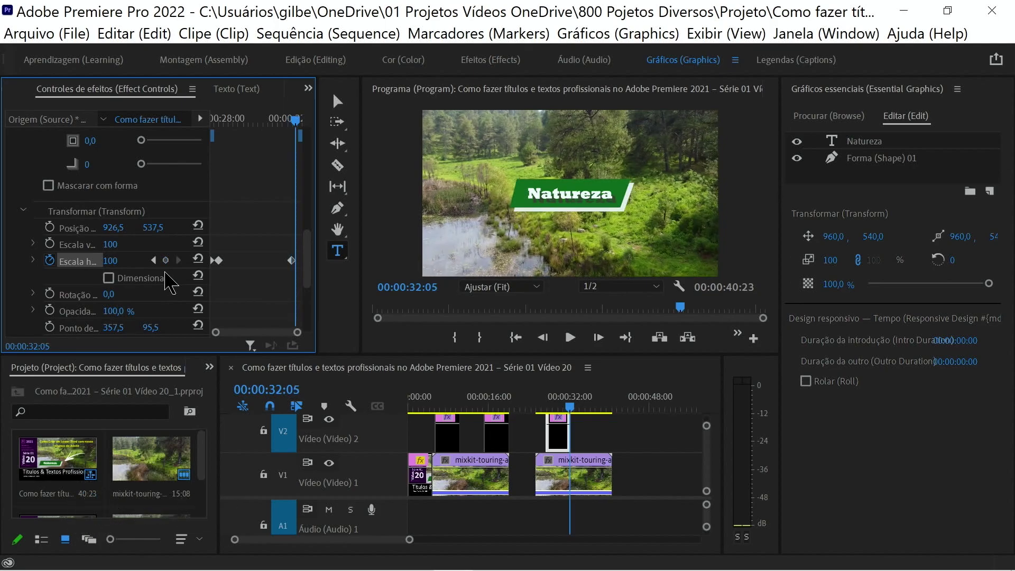
pyautogui.hotkey('shift', 'Right')
pyautogui.hotkey('shift', 'Right')
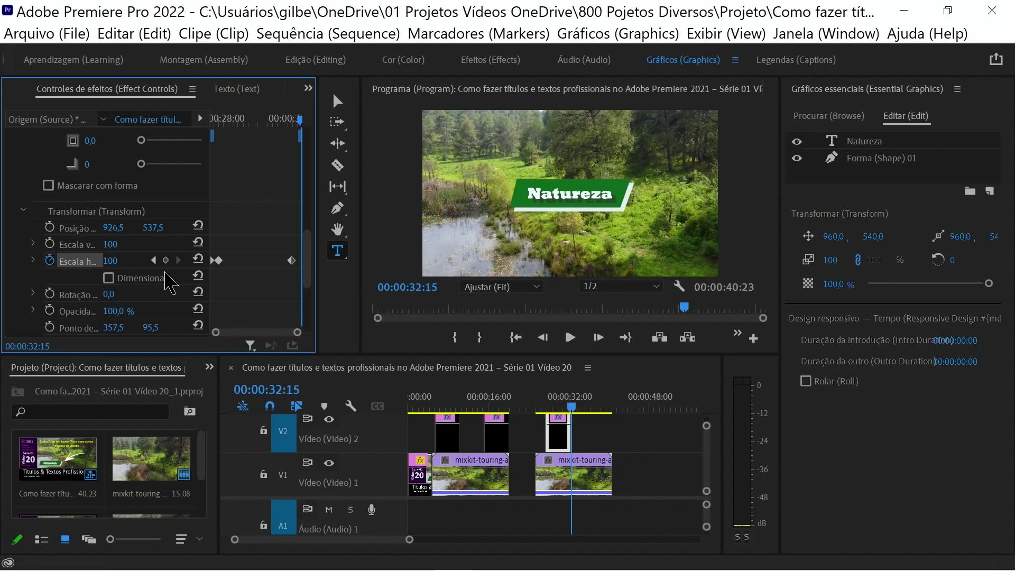
pyautogui.click(123, 260)
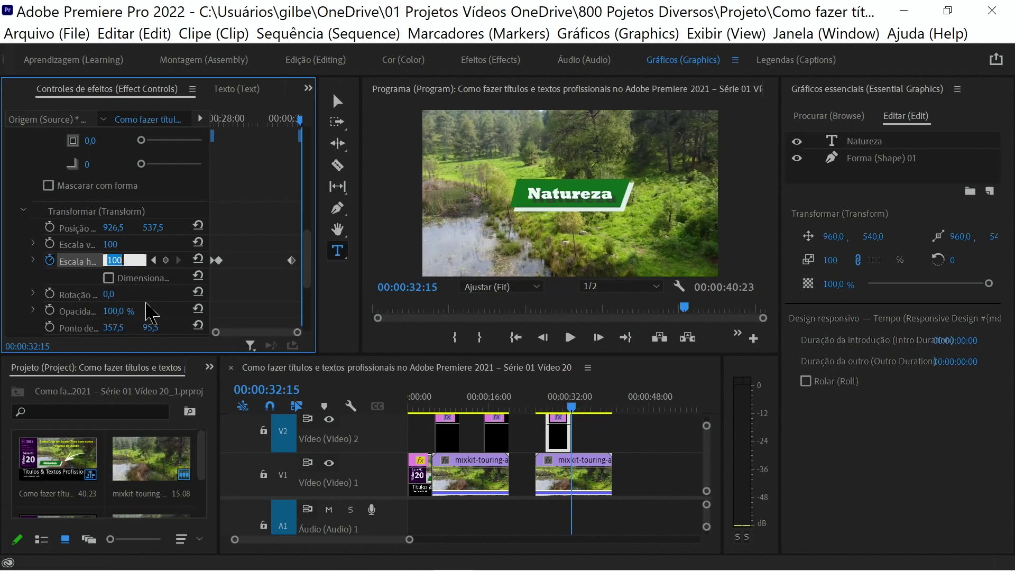
pyautogui.write('0')
pyautogui.press('Return')
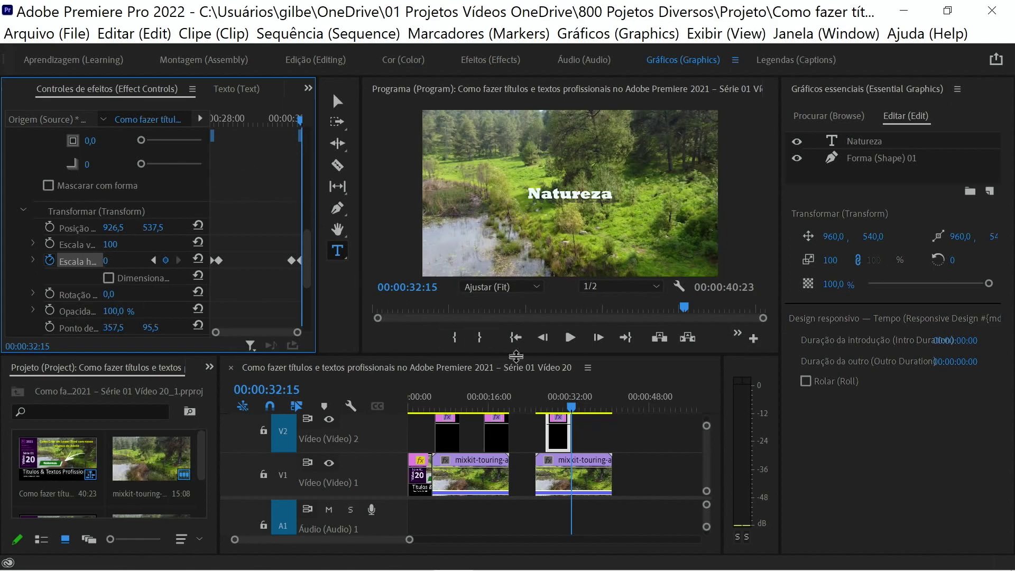
# - Scrub through the Natureza banner's grow-in and shrink-out, then select the Forma 01 shape layer
pyautogui.moveTo(571, 408); pyautogui.dragTo(548, 424)
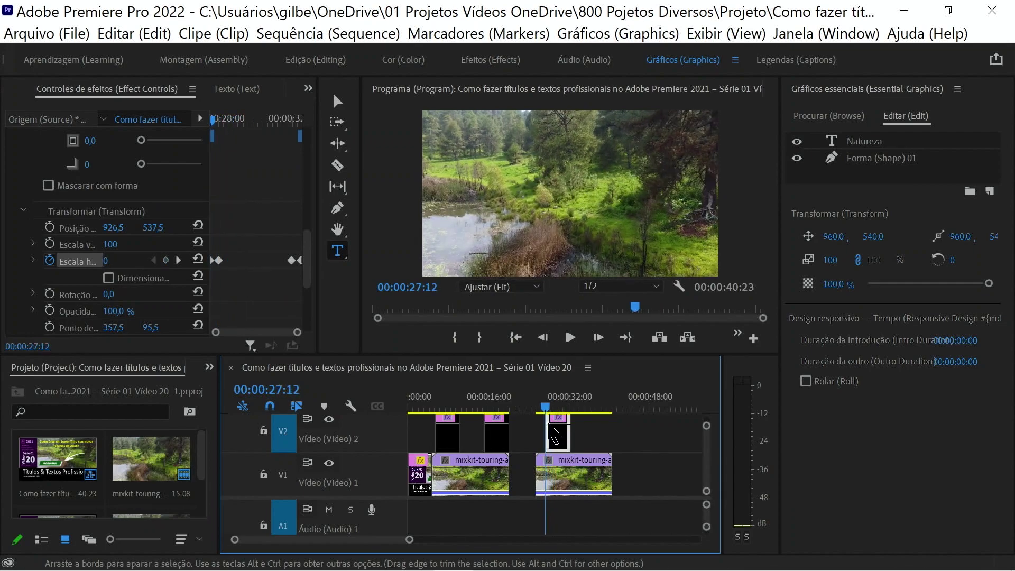
pyautogui.moveTo(549, 424)
pyautogui.mouseDown()
pyautogui.moveTo(581, 424)
pyautogui.moveTo(556, 426)
pyautogui.mouseUp()
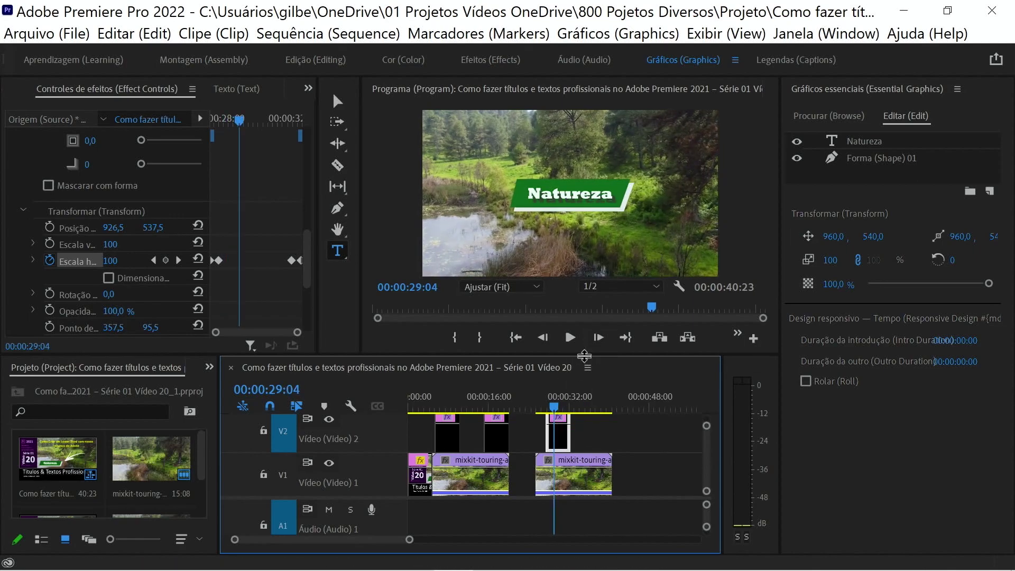
pyautogui.click(870, 161)
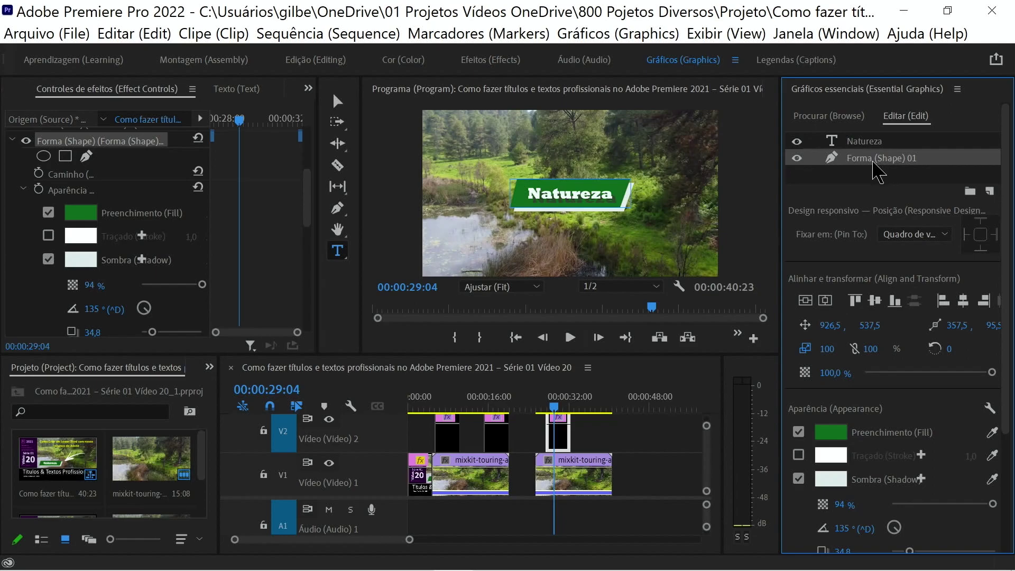
# - Paste a copy of the green shape layer and enable Mask with Shape on the top copy
pyautogui.hotkey('ctrl', 'v')
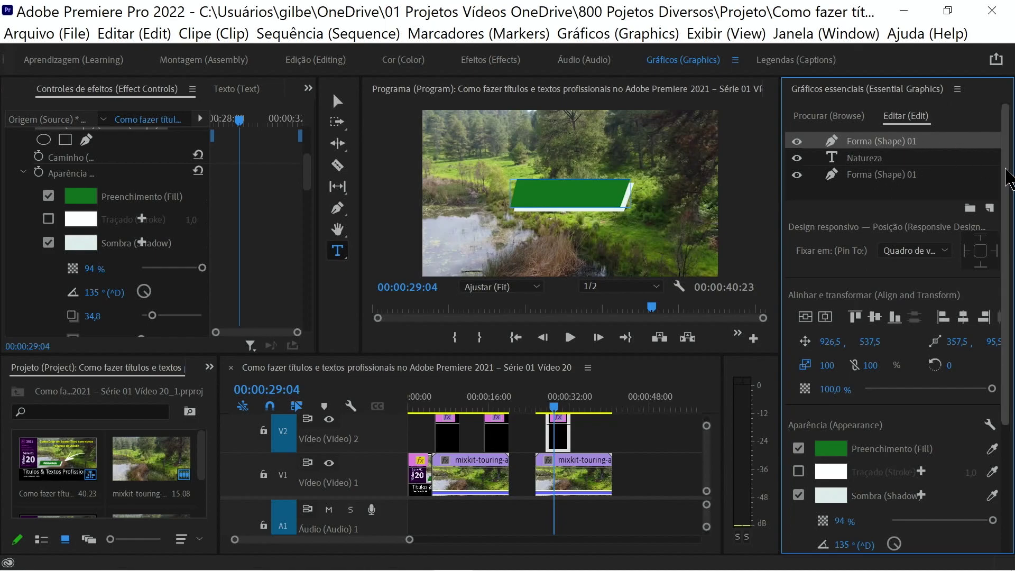
pyautogui.moveTo(1008, 177); pyautogui.dragTo(1000, 466)
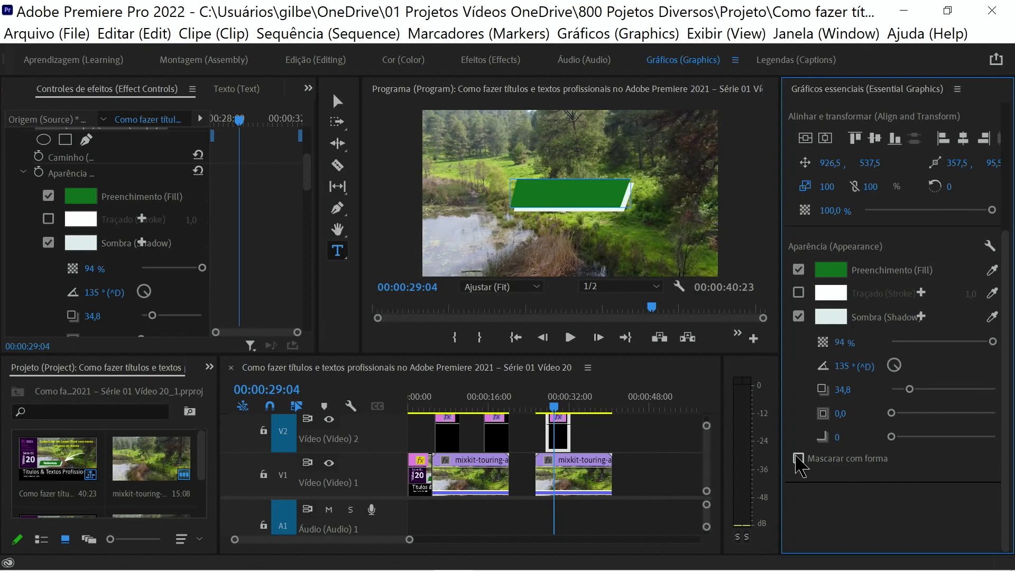
pyautogui.click(798, 458)
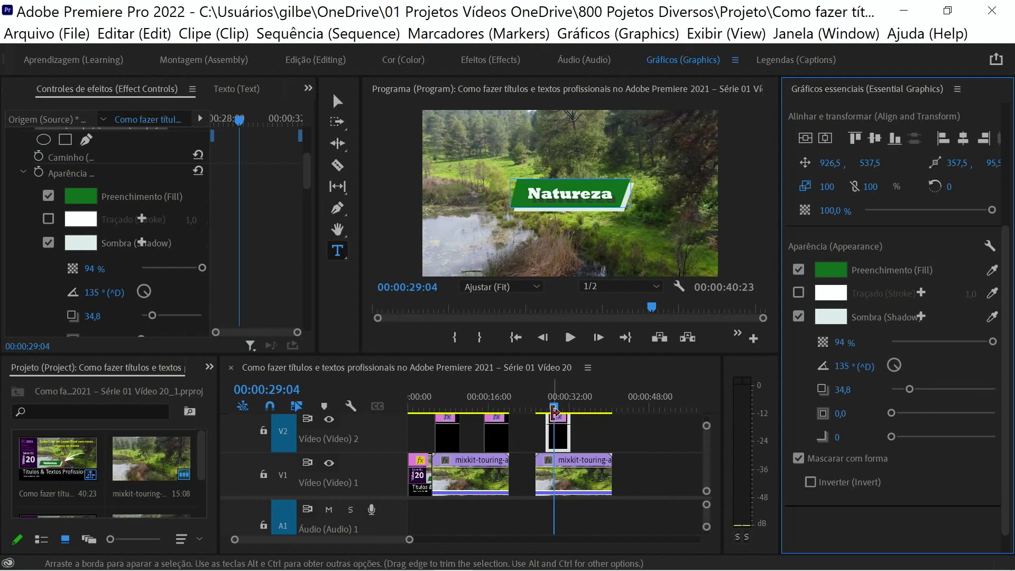
# - Scrub to 00:00:29:23 to check the masked Natureza reveal, then pick the Selection tool (V)
pyautogui.moveTo(554, 405)
pyautogui.mouseDown()
pyautogui.moveTo(569, 406)
pyautogui.moveTo(560, 416)
pyautogui.mouseUp()
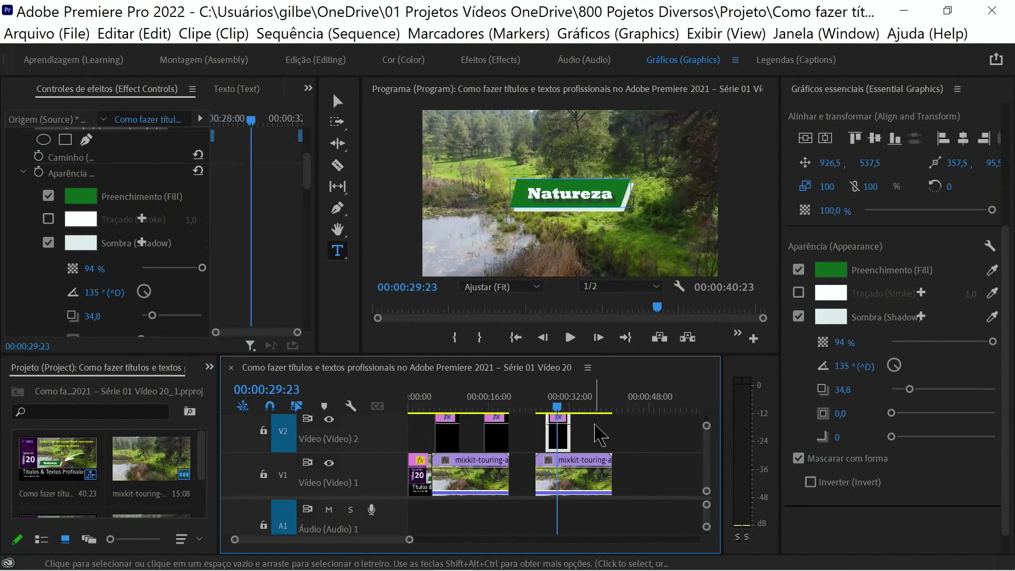
pyautogui.click(337, 101)
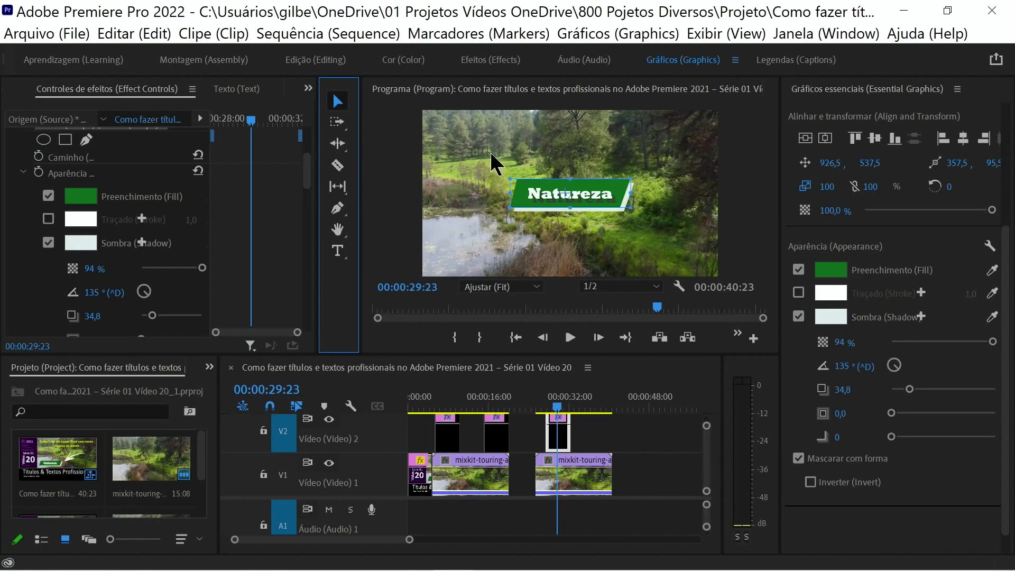
# - Marquee-select the text, banner and mask layers, drag them lower, and rewind to 00:00:26:14
pyautogui.moveTo(490, 152); pyautogui.dragTo(671, 240)
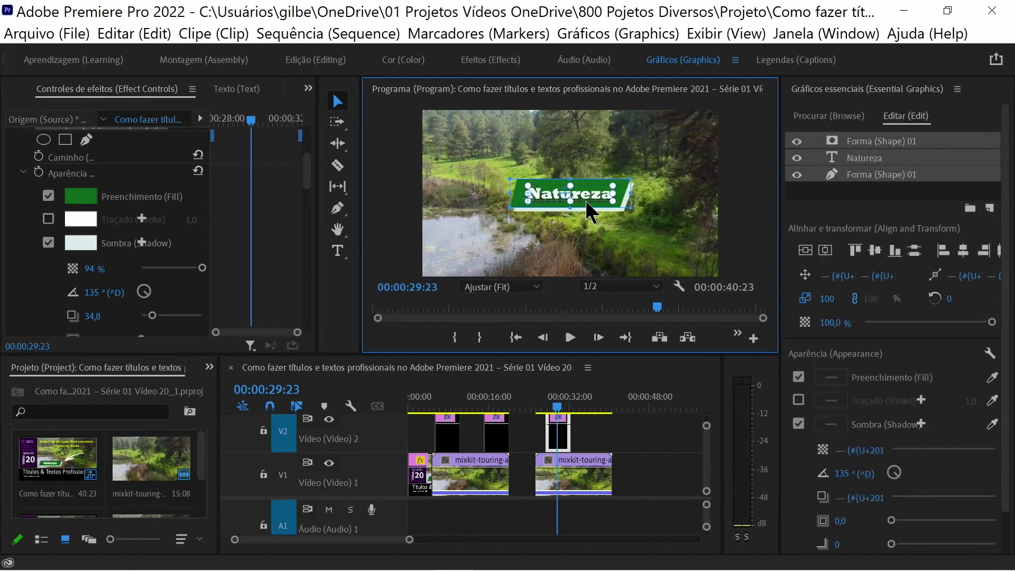
pyautogui.moveTo(584, 198)
pyautogui.mouseDown()
pyautogui.moveTo(599, 263)
pyautogui.moveTo(569, 260)
pyautogui.moveTo(592, 260)
pyautogui.mouseUp()
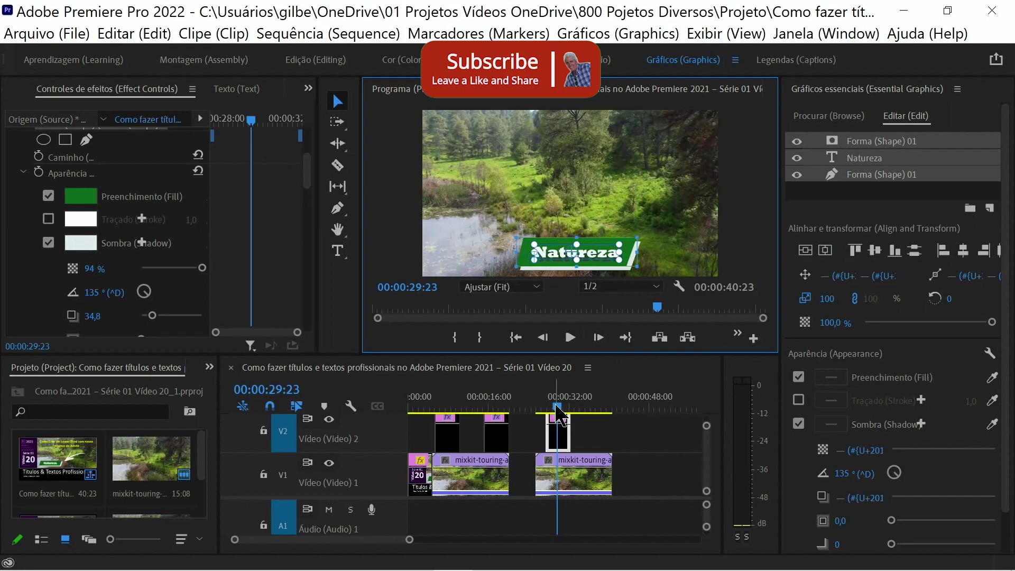
pyautogui.moveTo(557, 412); pyautogui.dragTo(543, 410)
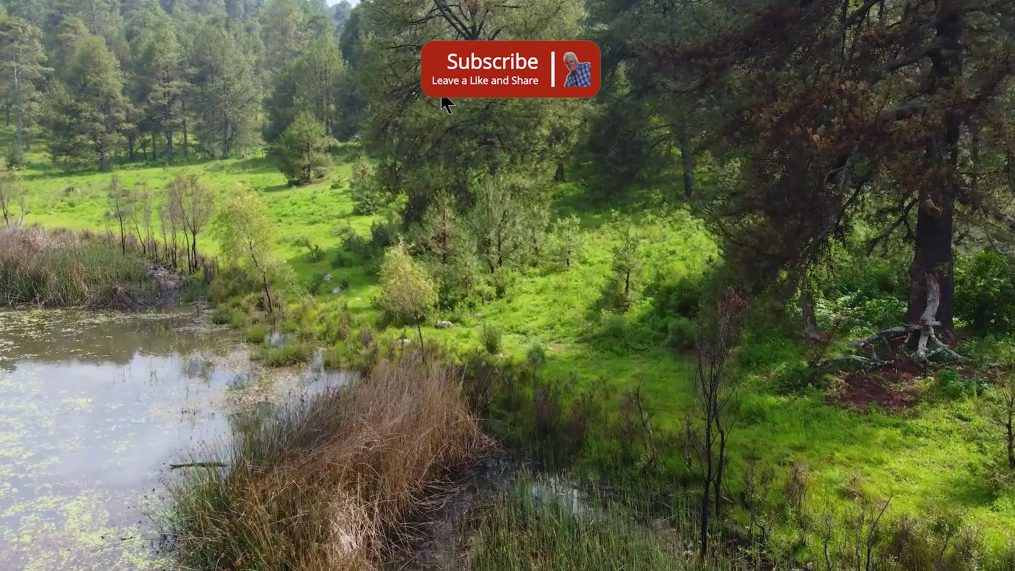